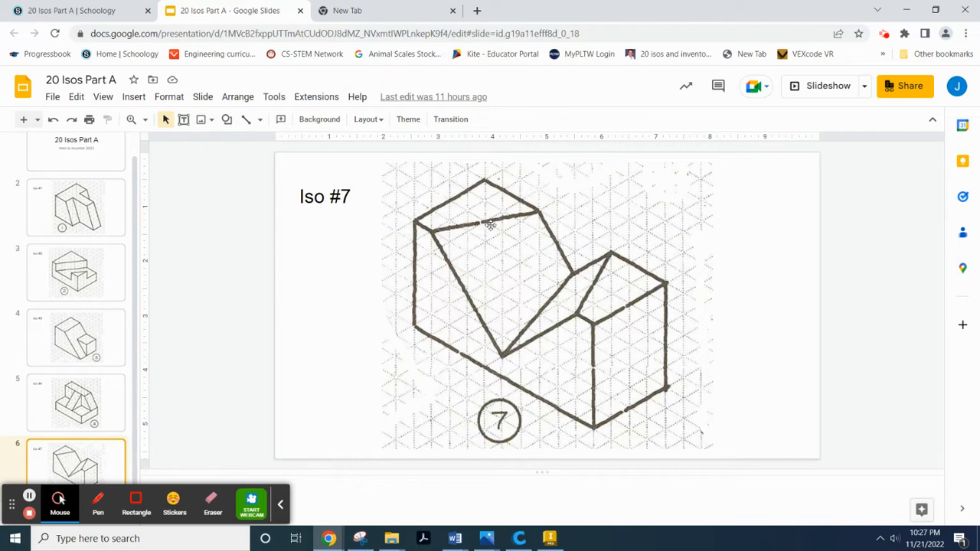
# Switch to Inventor and start a 2D sketch on the horizontal XZ origin plane
pyautogui.click(549, 539)
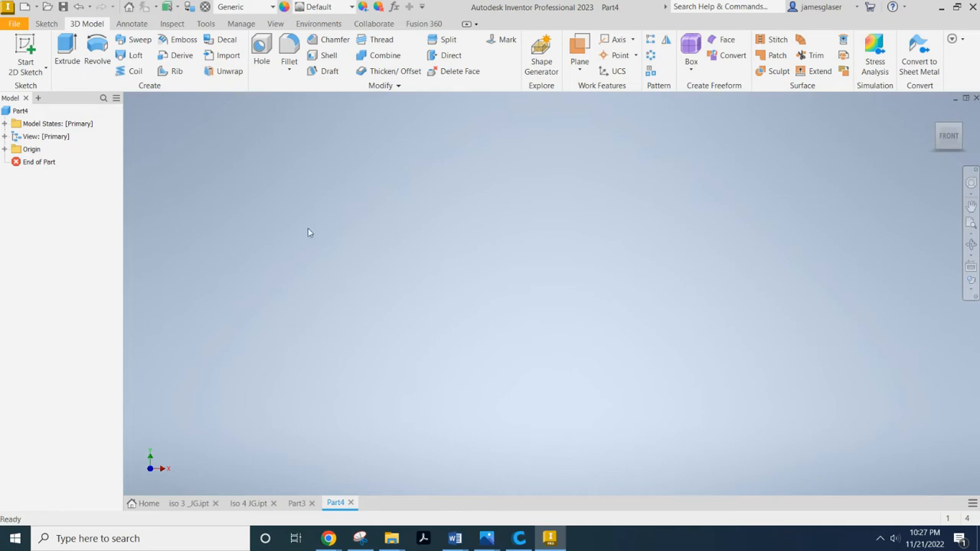
pyautogui.click(22, 49)
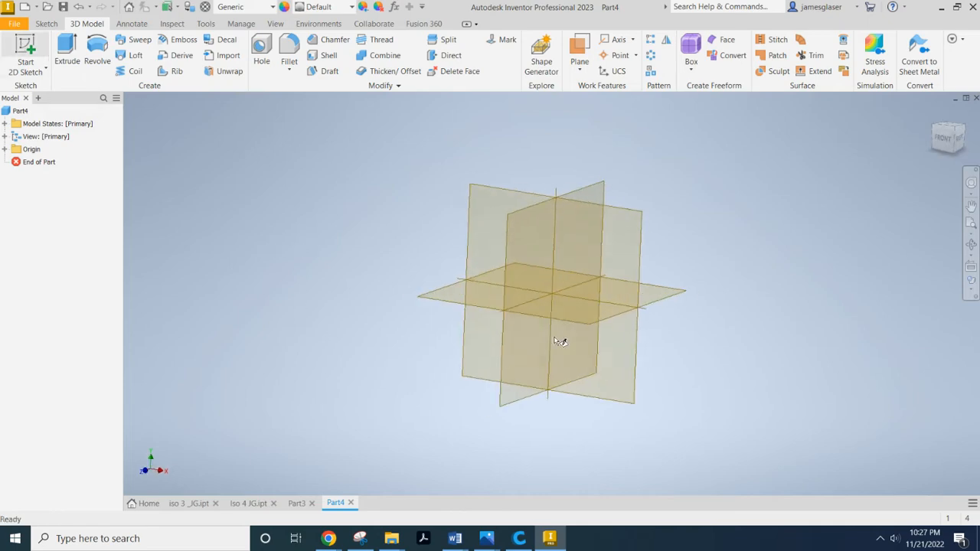
pyautogui.click(665, 311)
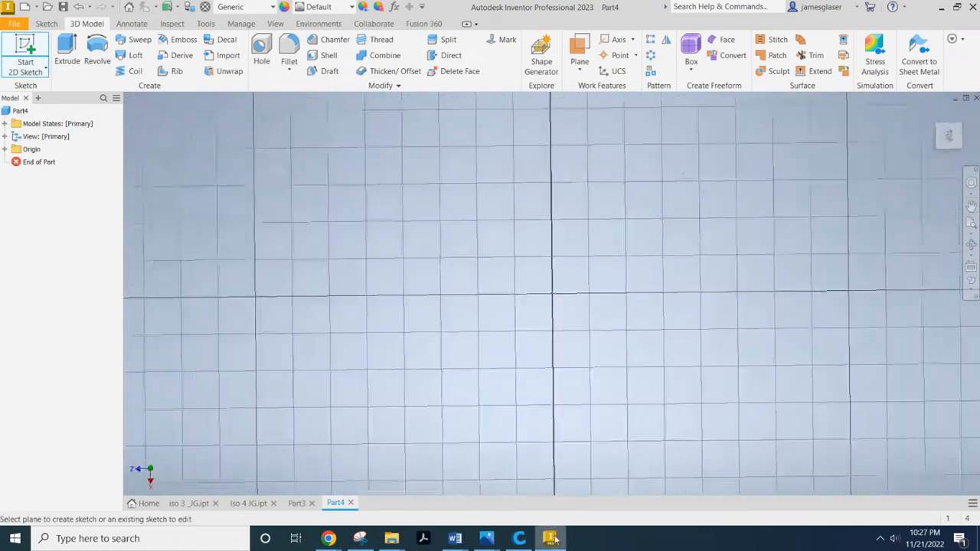
# Check the Iso #7 drawing in Google Slides, and in Inventor sketch a 4 in by 10 in rectangle starting at the origin
pyautogui.moveTo(330, 538)
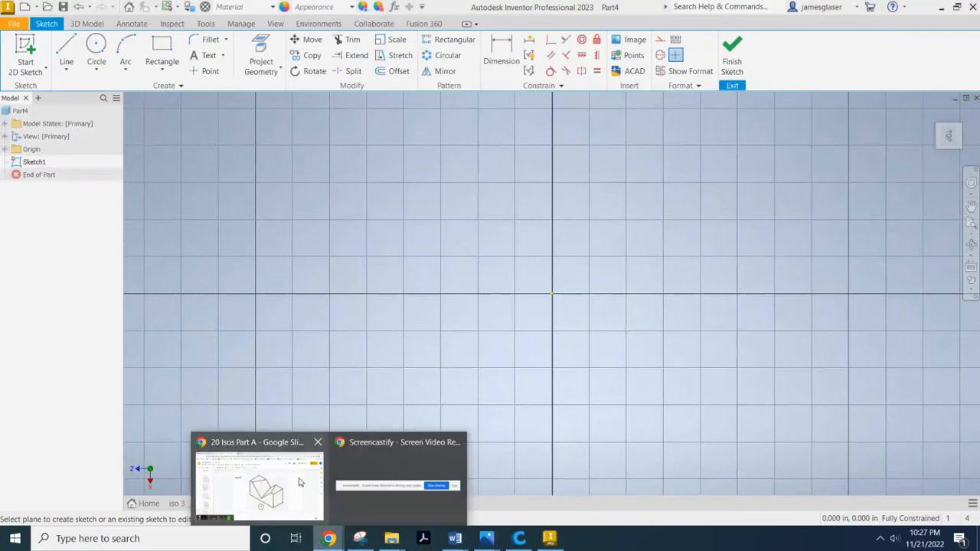
pyautogui.click(293, 473)
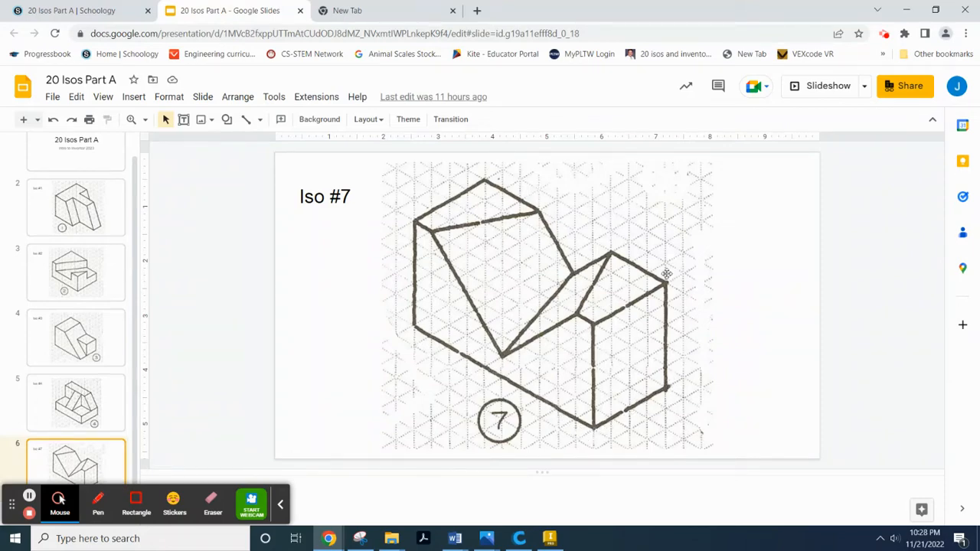
pyautogui.click(549, 538)
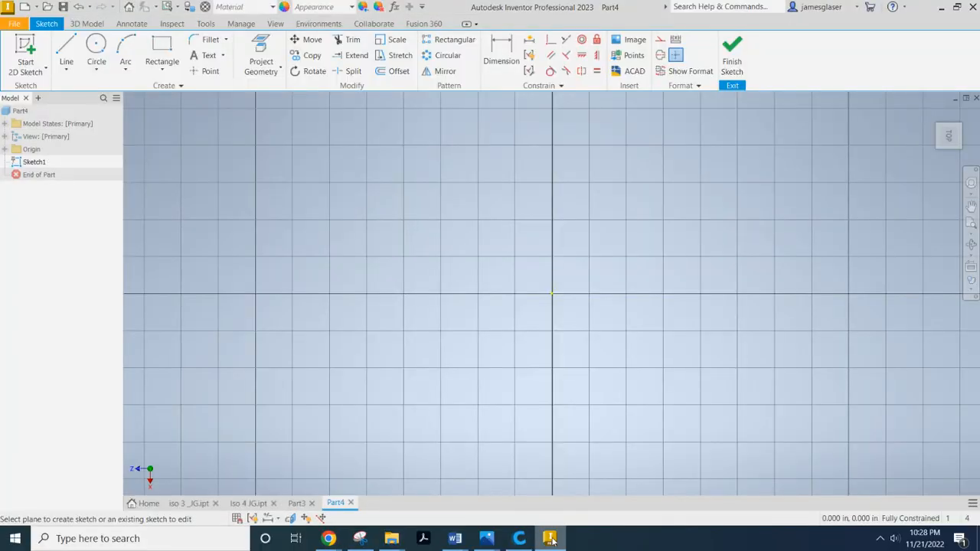
pyautogui.click(161, 47)
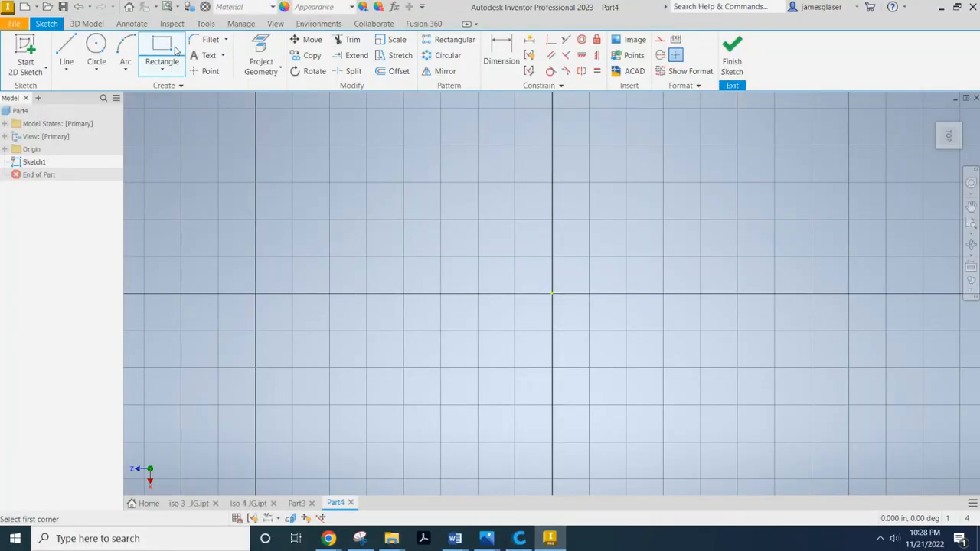
pyautogui.click(554, 292)
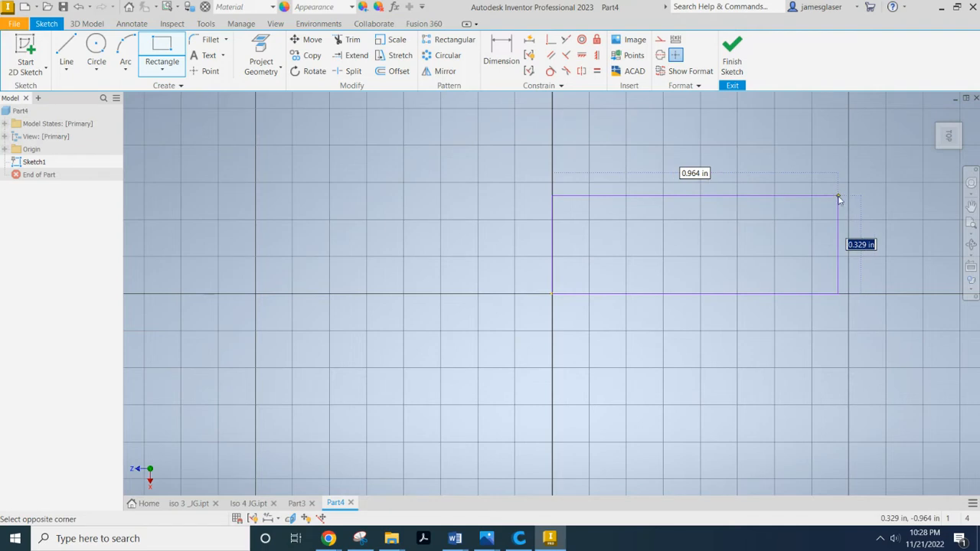
pyautogui.write('4')
pyautogui.press('Tab')
pyautogui.write('10')
pyautogui.press('Tab')
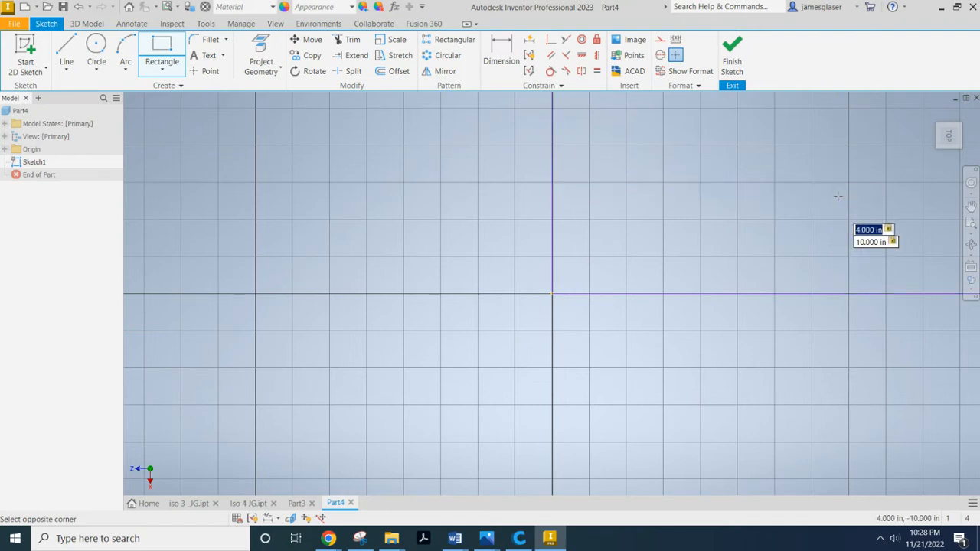
pyautogui.press('Tab')
pyautogui.press('Return')
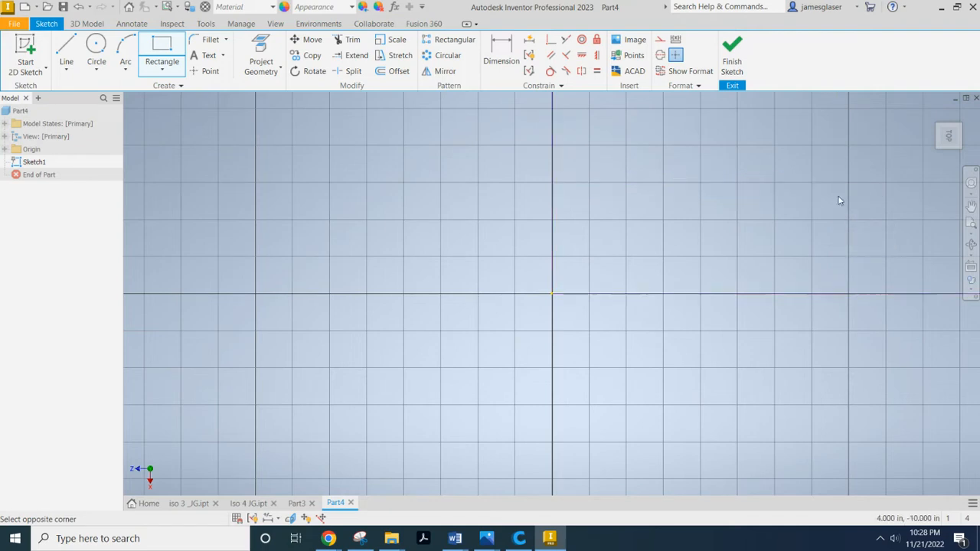
# Extrude the rectangle 5 in into a solid block and show it in the home view
pyautogui.press('e')
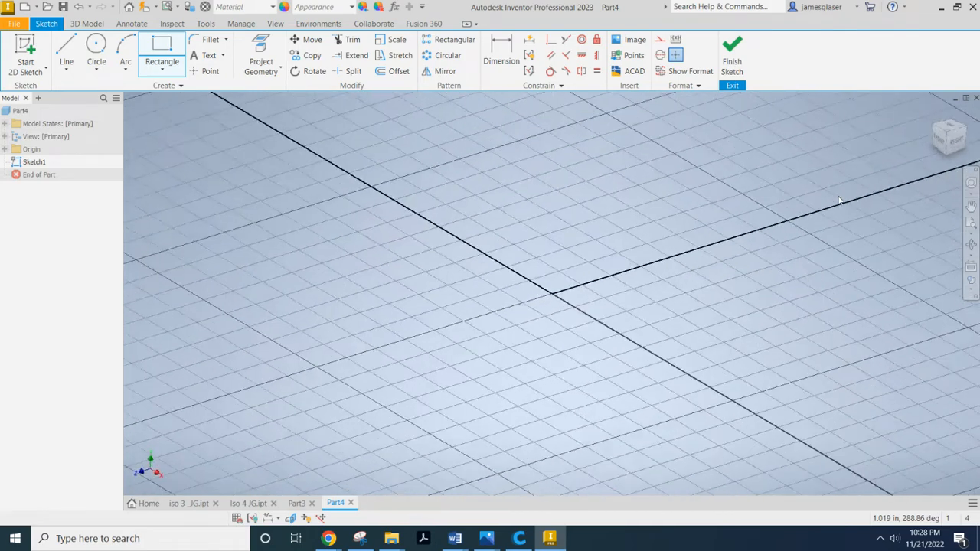
pyautogui.write('5')
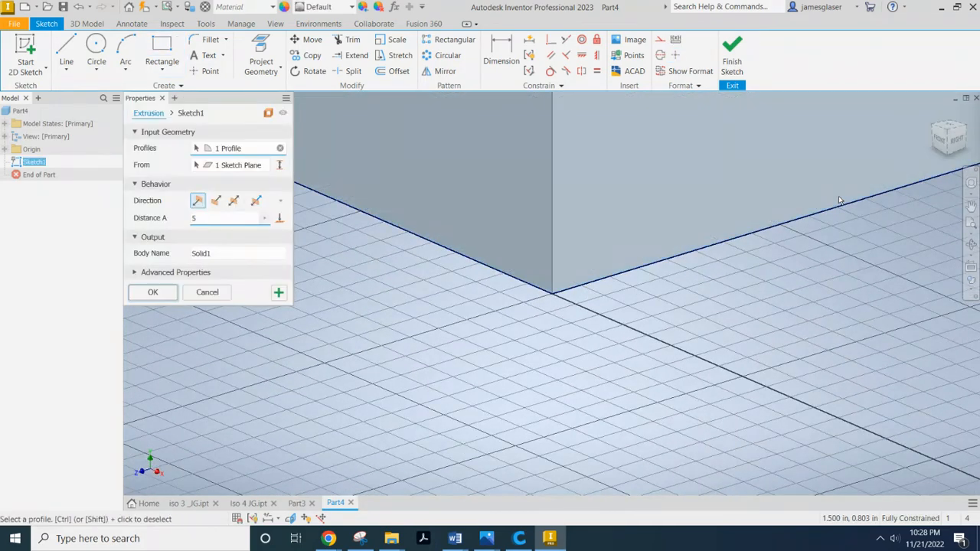
pyautogui.press('Return')
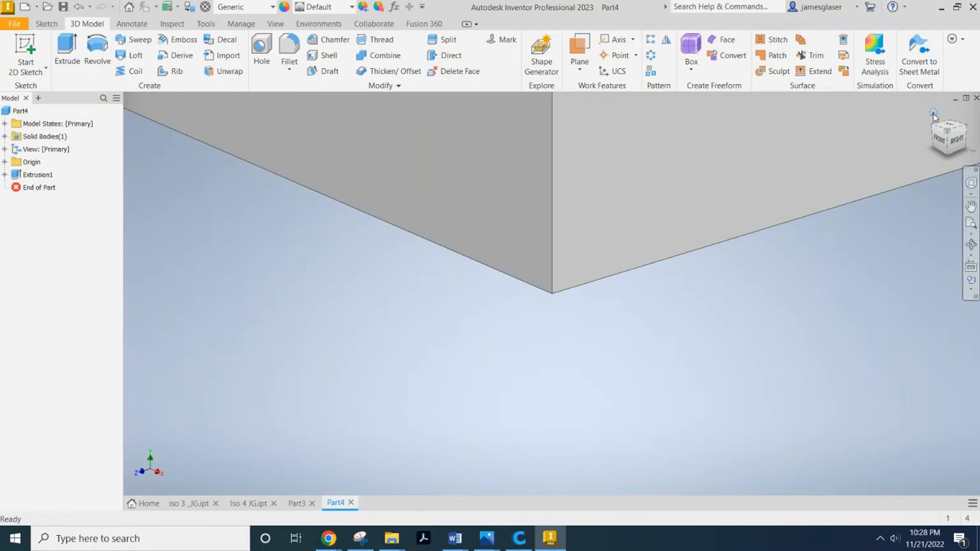
pyautogui.click(933, 114)
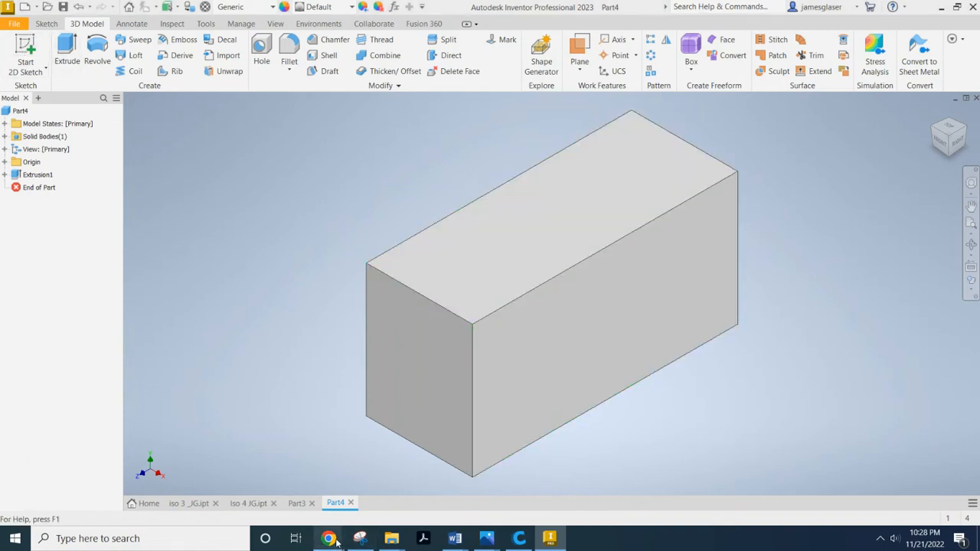
# Consult the Iso #7 drawing in Google Slides, and in Inventor create a midplane between the block's two 4 in wide end faces
pyautogui.moveTo(329, 539)
pyautogui.click(253, 475)
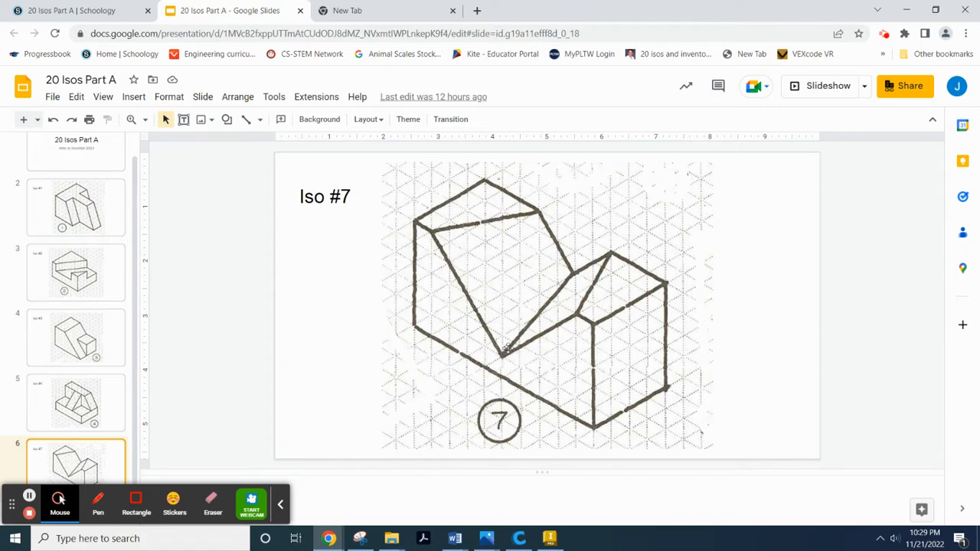
pyautogui.click(550, 538)
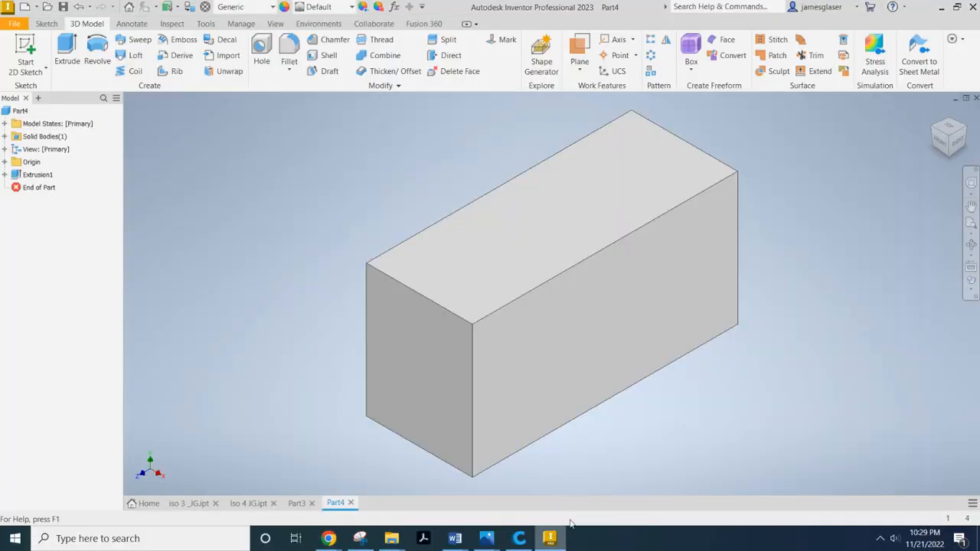
pyautogui.click(577, 69)
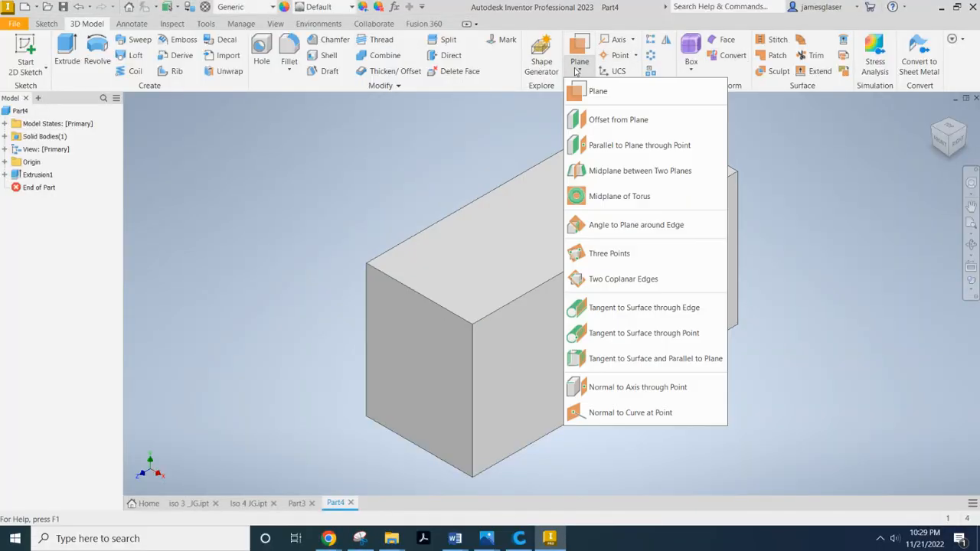
pyautogui.click(654, 170)
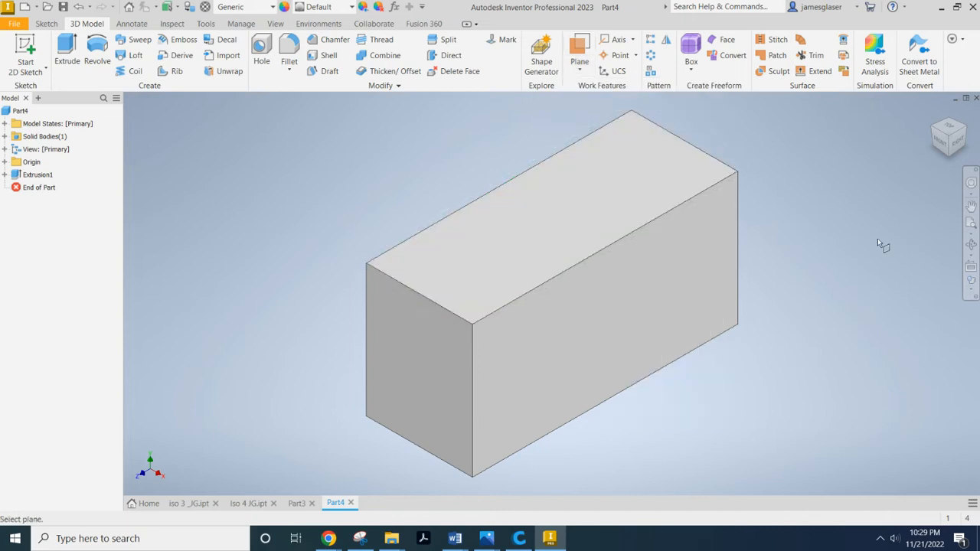
pyautogui.click(441, 374)
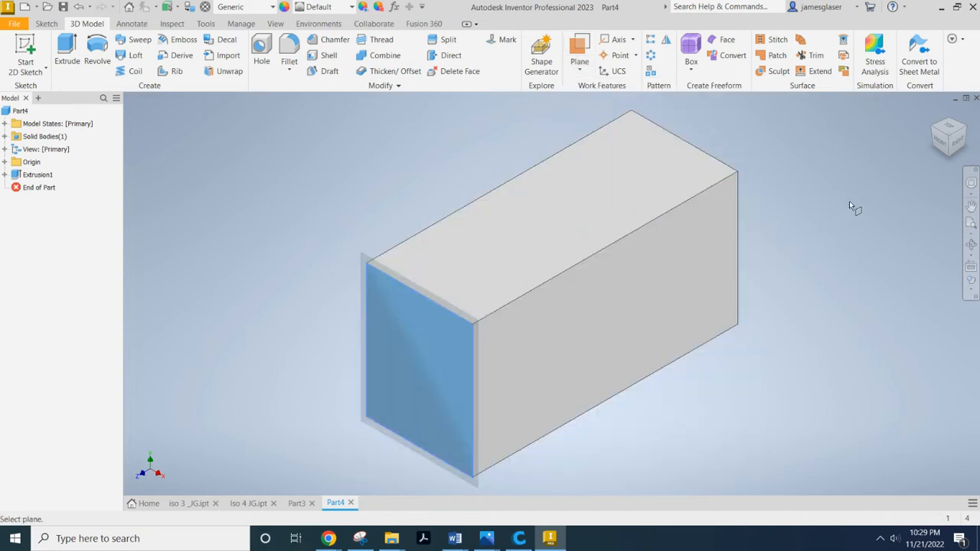
pyautogui.keyDown('shift'); pyautogui.moveTo(871, 201); pyautogui.dragTo(673, 245, button='middle'); pyautogui.keyUp('shift')
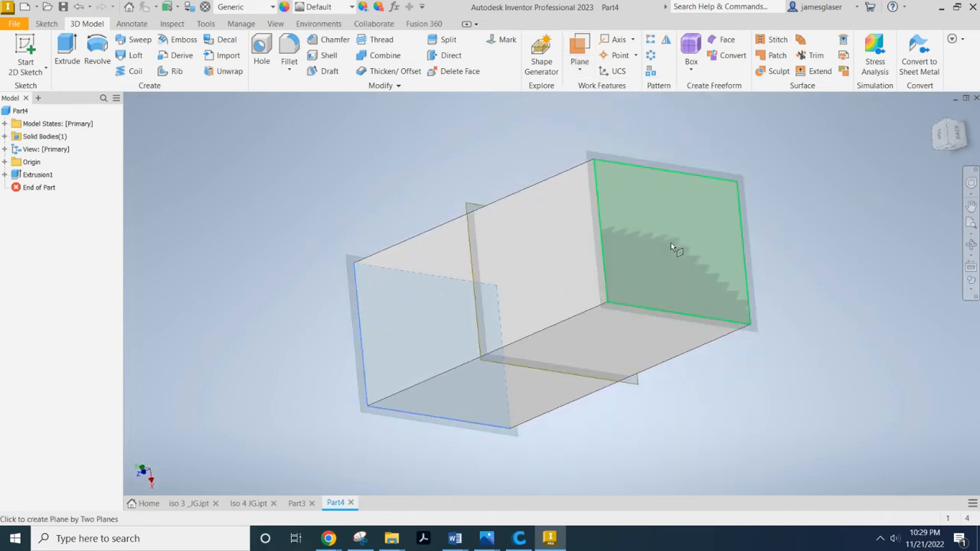
pyautogui.click(671, 243)
pyautogui.moveTo(382, 239)
pyautogui.mouseDown(button='middle')
pyautogui.moveTo(392, 224)
pyautogui.moveTo(354, 261)
pyautogui.moveTo(367, 228)
pyautogui.moveTo(350, 210)
pyautogui.moveTo(313, 225)
pyautogui.moveTo(357, 231)
pyautogui.mouseUp(button='middle')
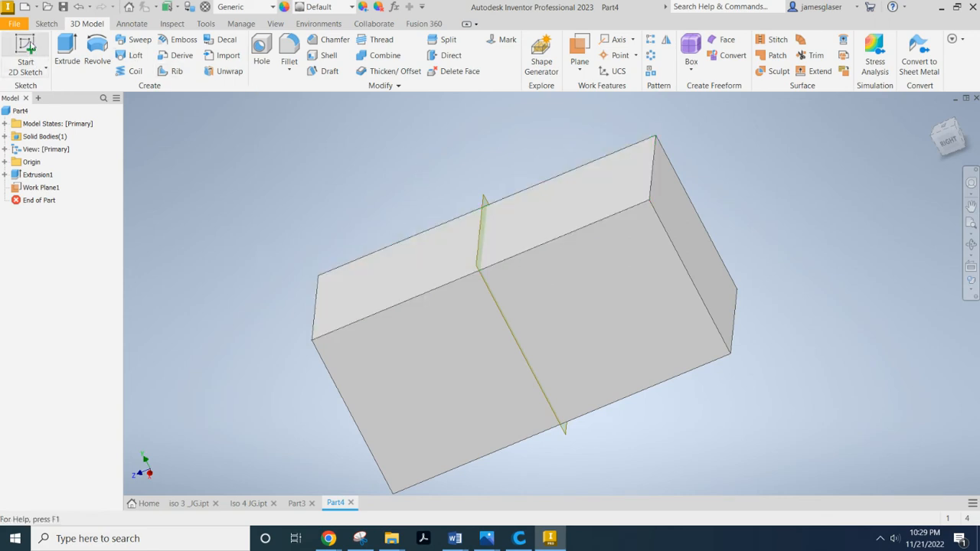
# Start a sketch on the block's long right side face and open the sketch section of the document settings
pyautogui.click(26, 47)
pyautogui.click(433, 338)
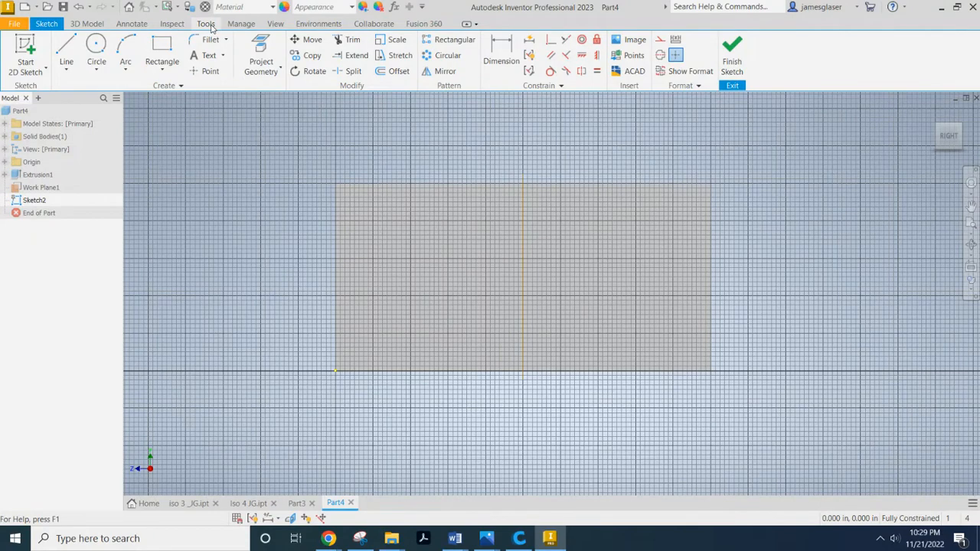
pyautogui.click(206, 23)
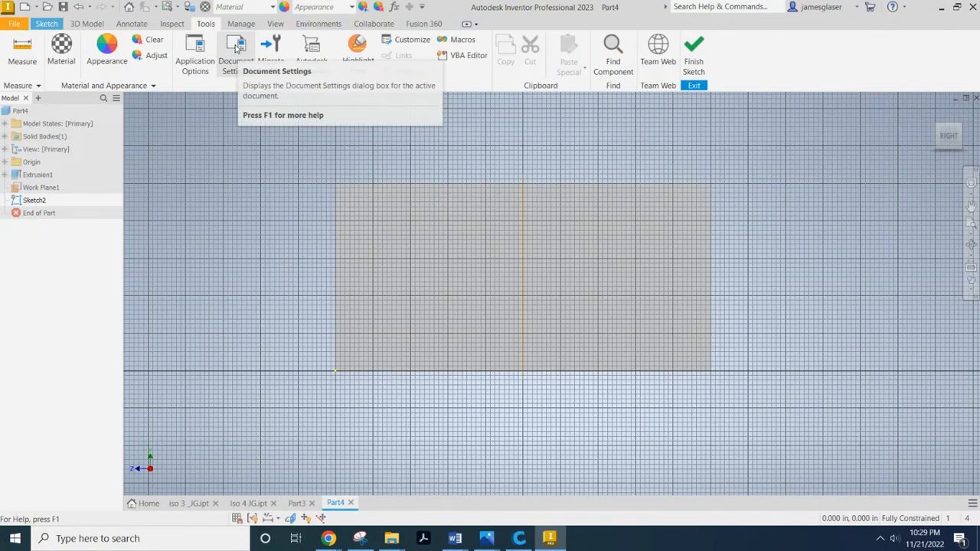
pyautogui.click(236, 49)
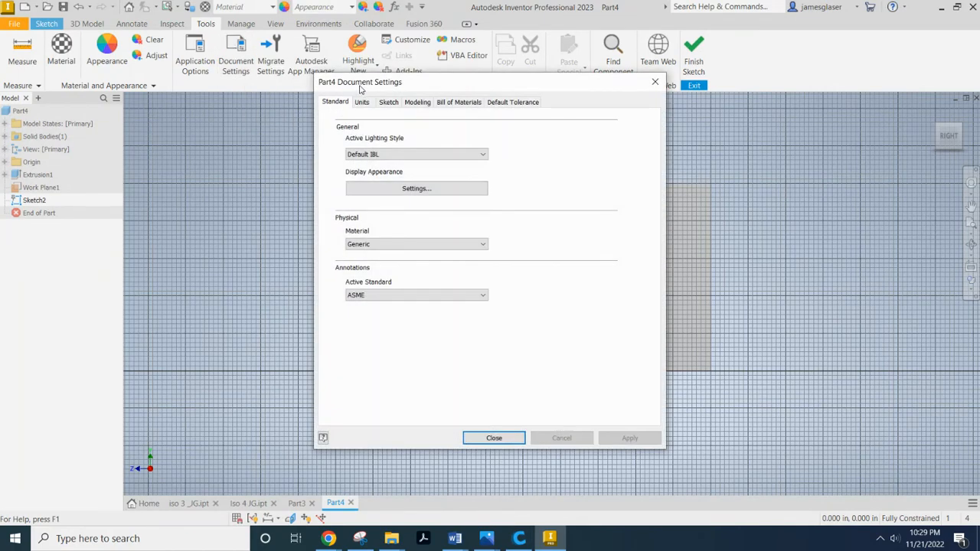
pyautogui.click(387, 110)
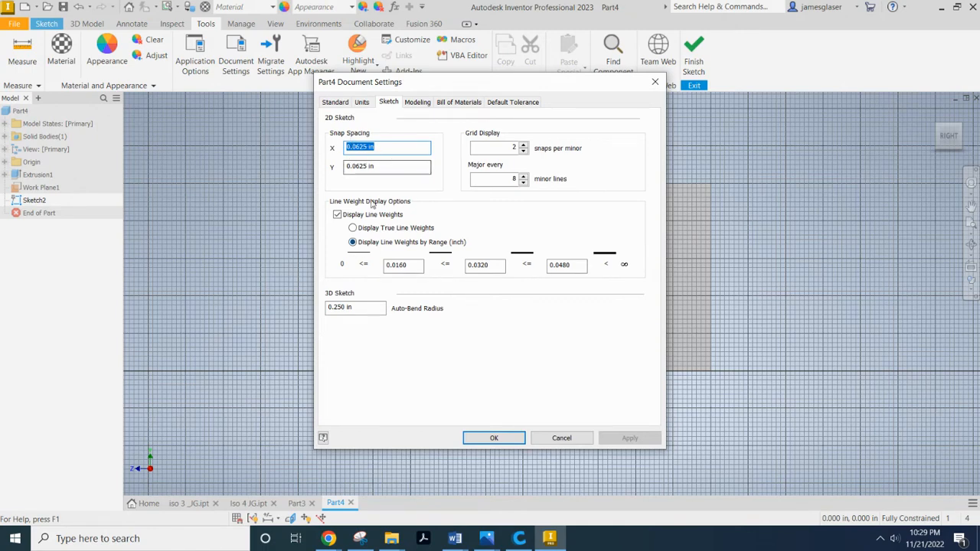
# Set the sketch snap spacing to 0.25 in for both X and Y and apply it
pyautogui.click(356, 146)
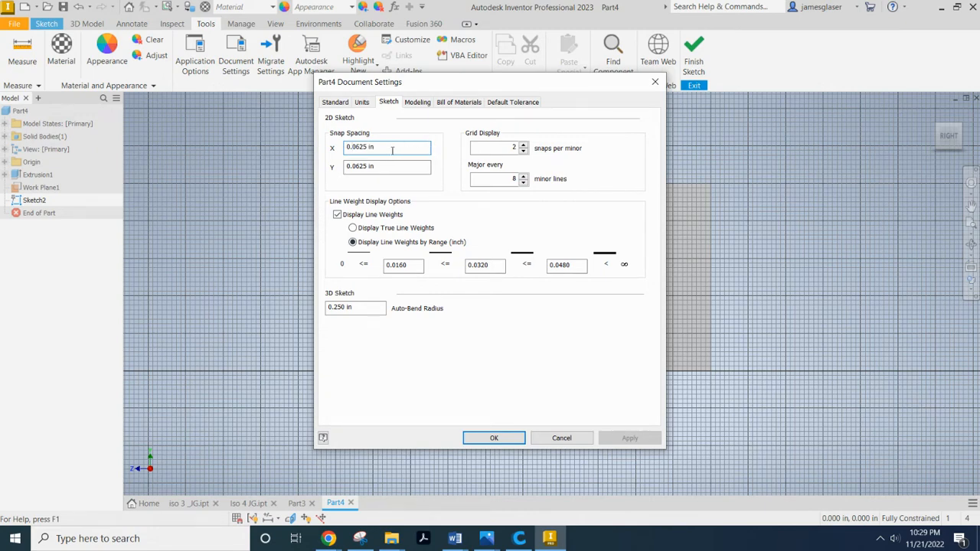
pyautogui.press('Delete')
pyautogui.press('Delete')
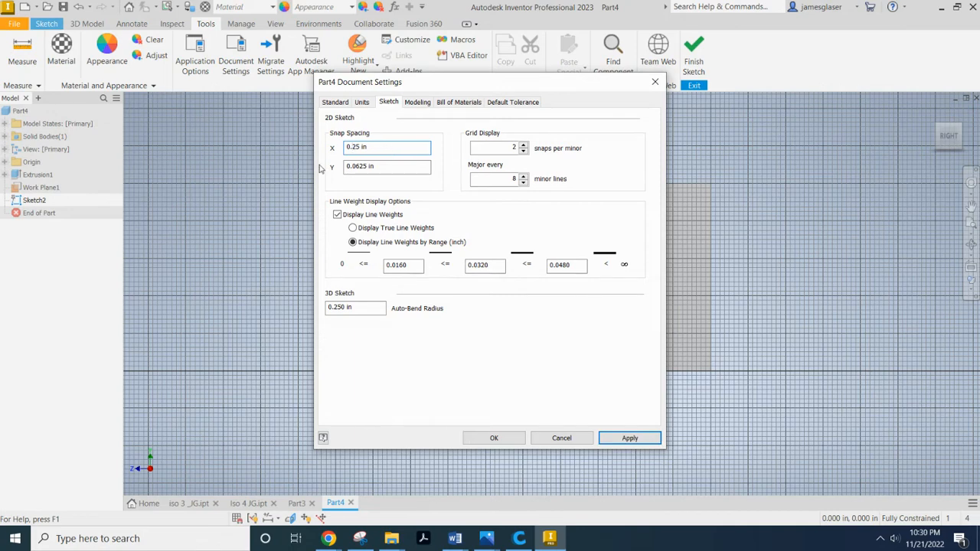
pyautogui.click(354, 166)
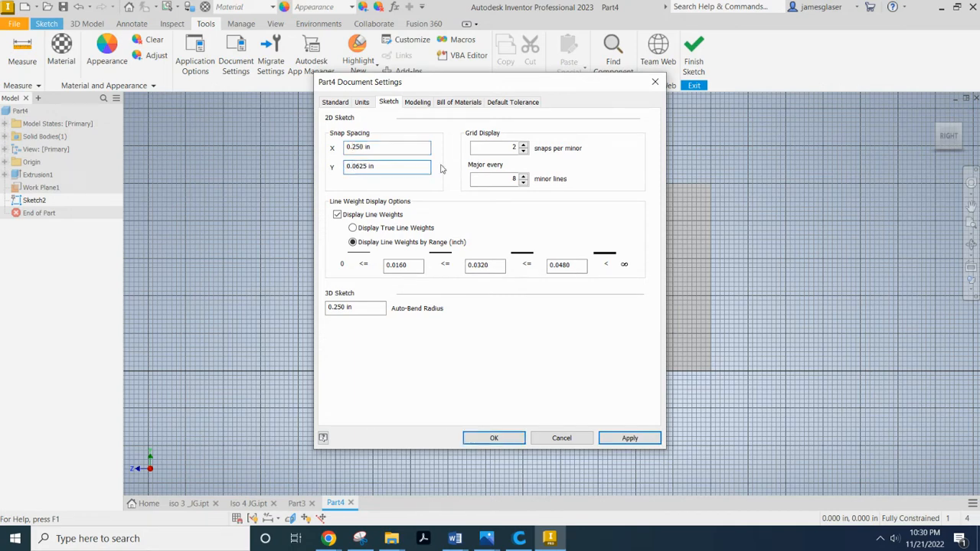
pyautogui.press('Delete')
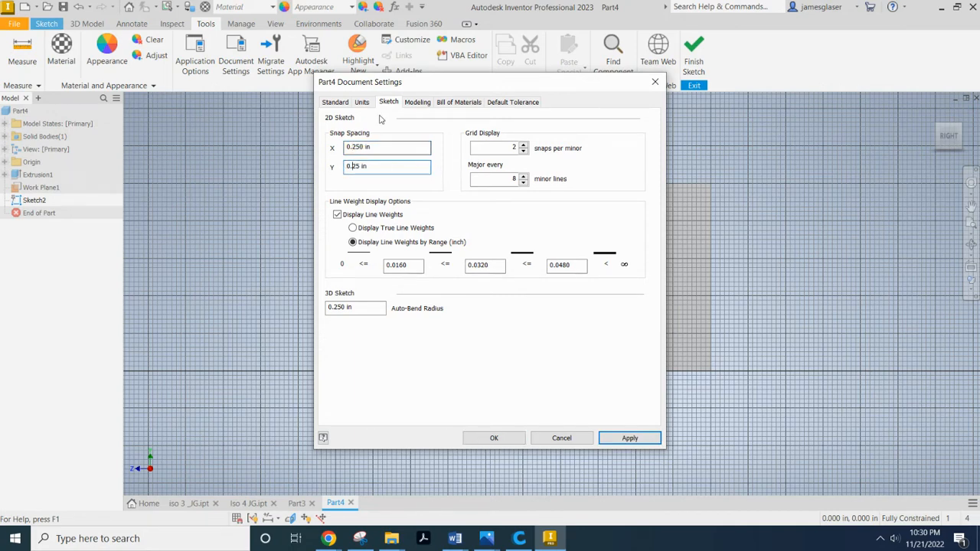
pyautogui.click(629, 437)
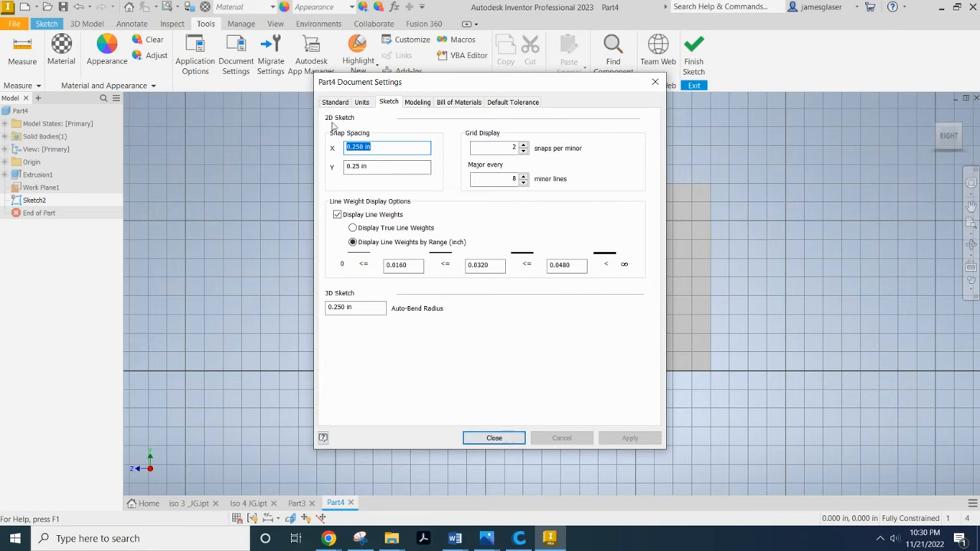
# Set the X and Y snap spacing to 0.5 in, apply it and close the document settings
pyautogui.click(355, 147)
pyautogui.press('BackSpace')
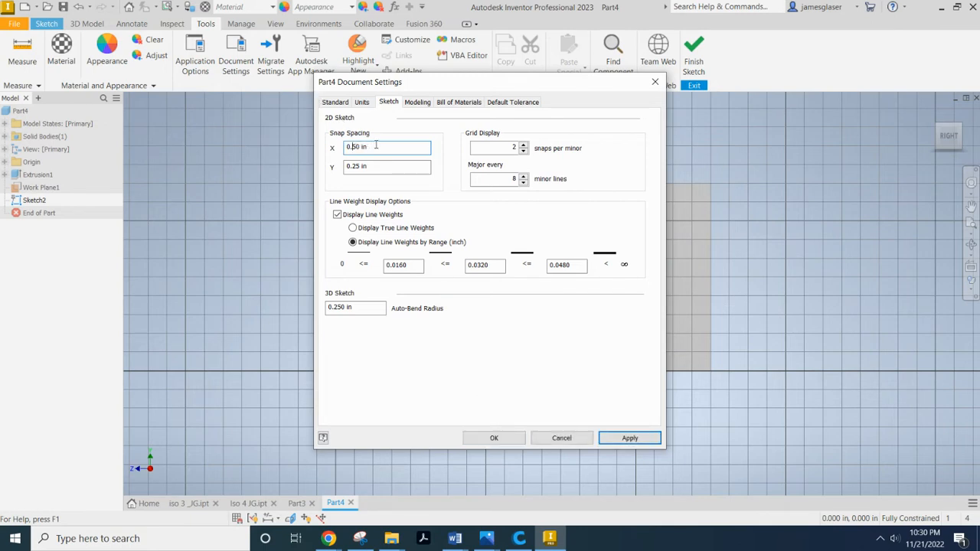
pyautogui.click(355, 167)
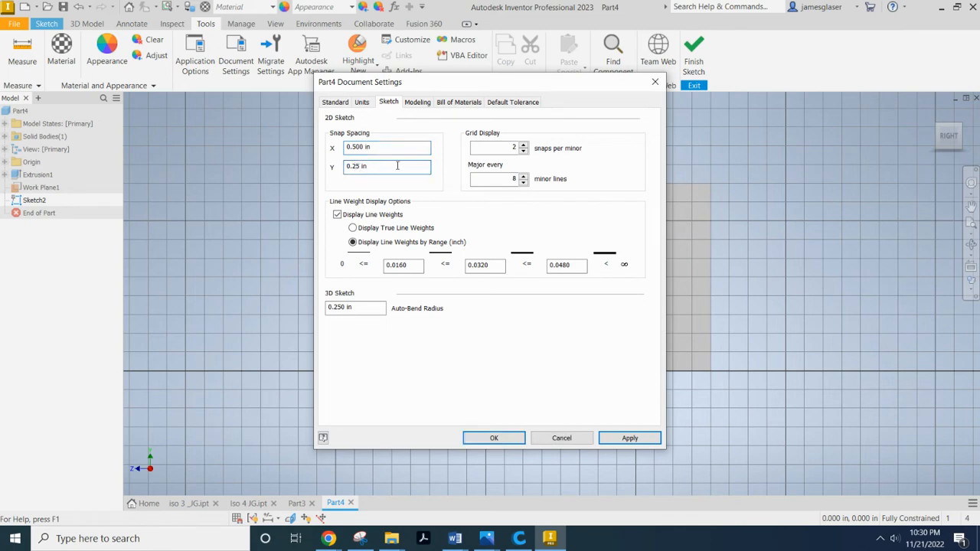
pyautogui.press('BackSpace')
pyautogui.click(641, 440)
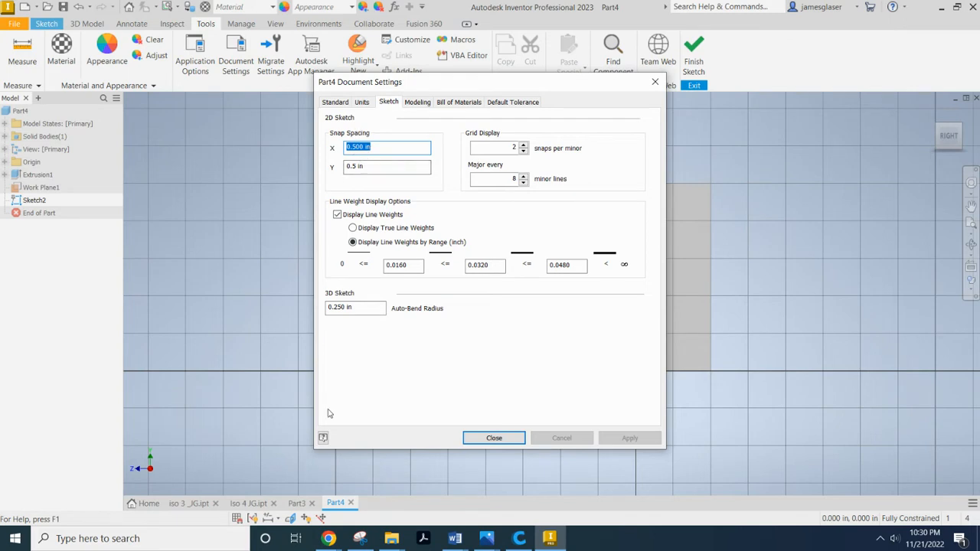
pyautogui.click(493, 439)
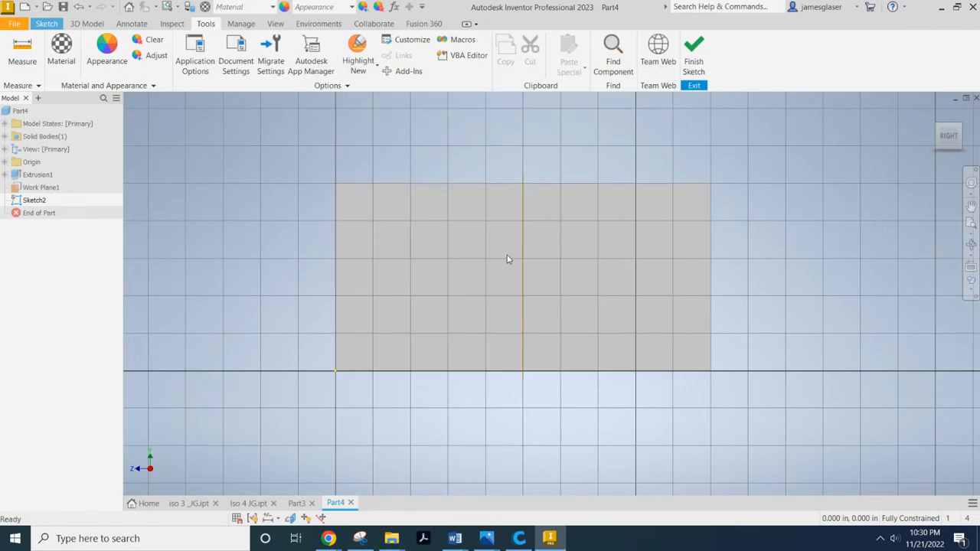
pyautogui.scroll(5, 536, 289)
pyautogui.scroll(-3, 536, 286)
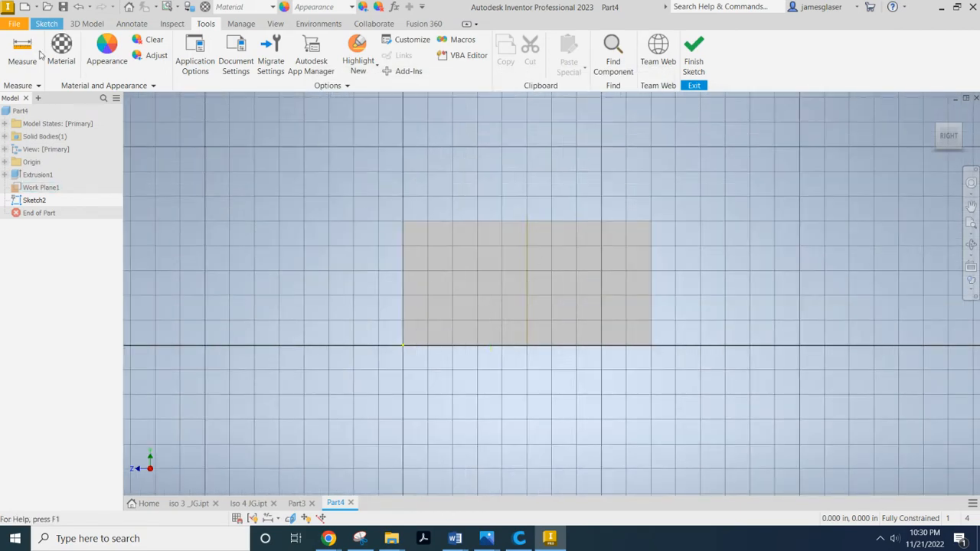
# Consult the Iso #7 drawing in Google Slides, and in Inventor place two sketch points on the face's top edge, one near each end
pyautogui.click(49, 23)
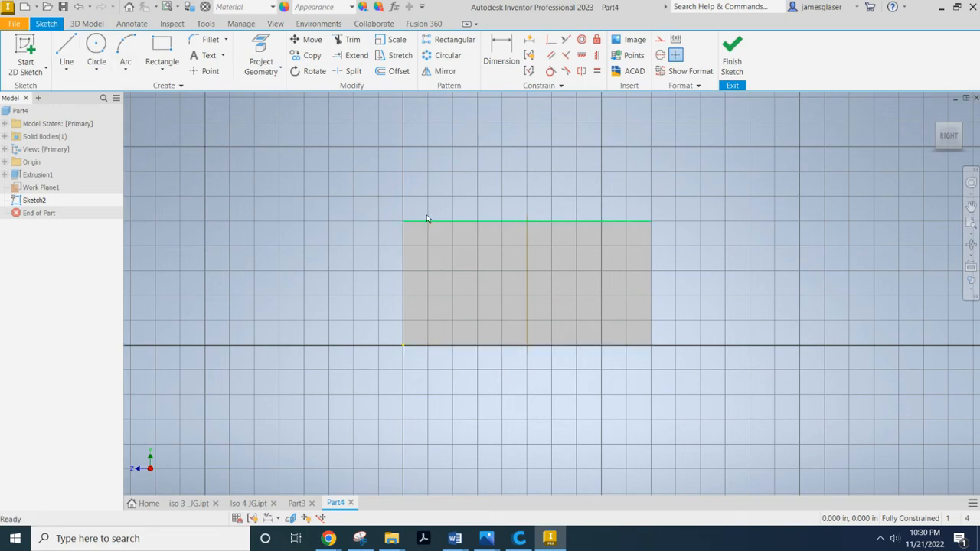
pyautogui.moveTo(328, 539)
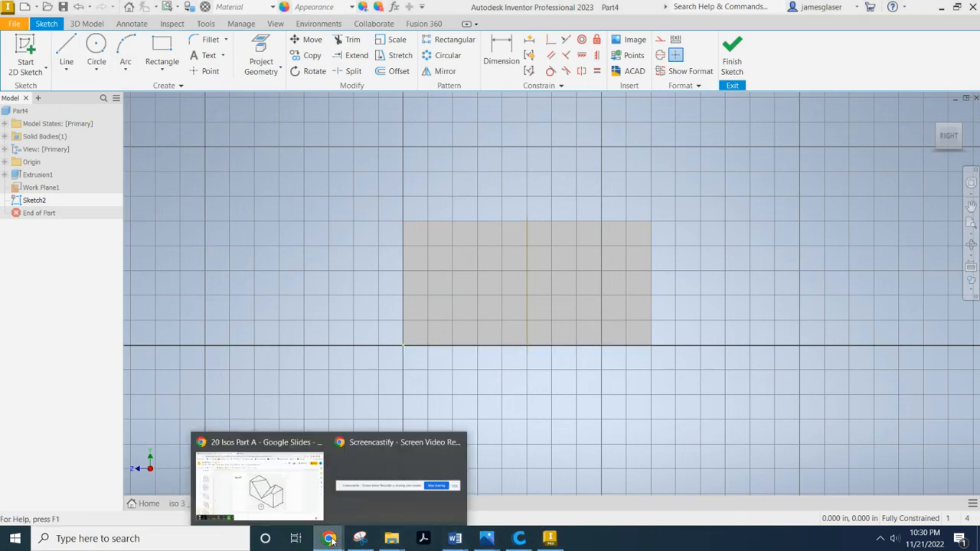
pyautogui.click(262, 508)
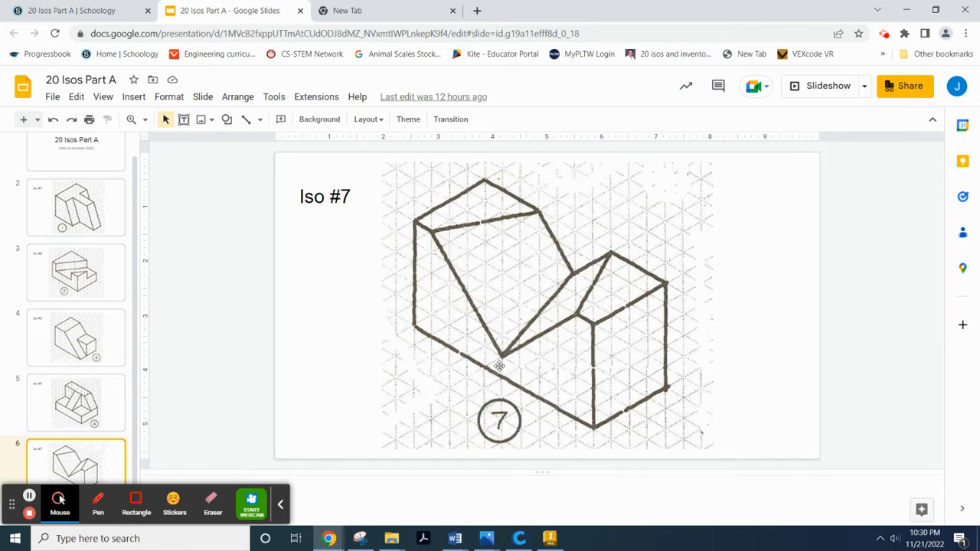
pyautogui.click(551, 539)
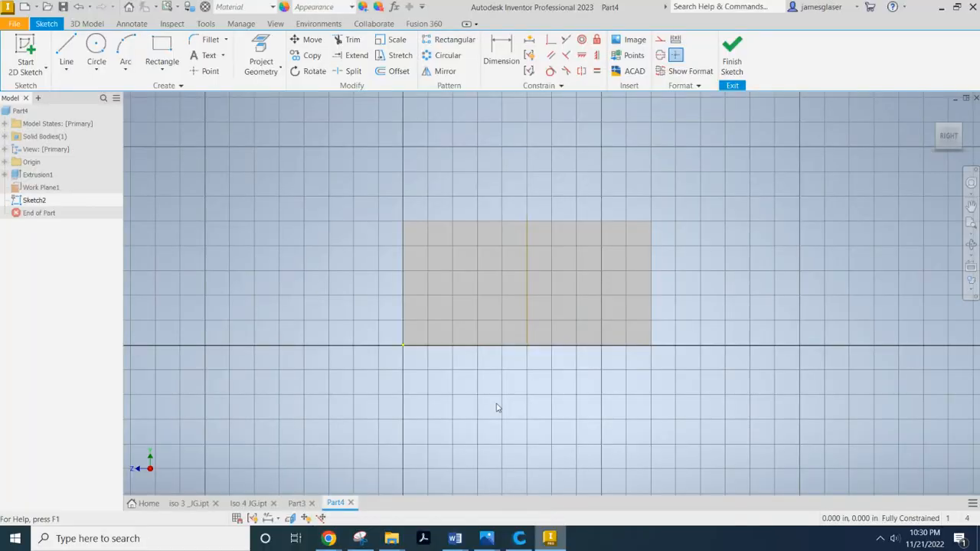
pyautogui.click(205, 70)
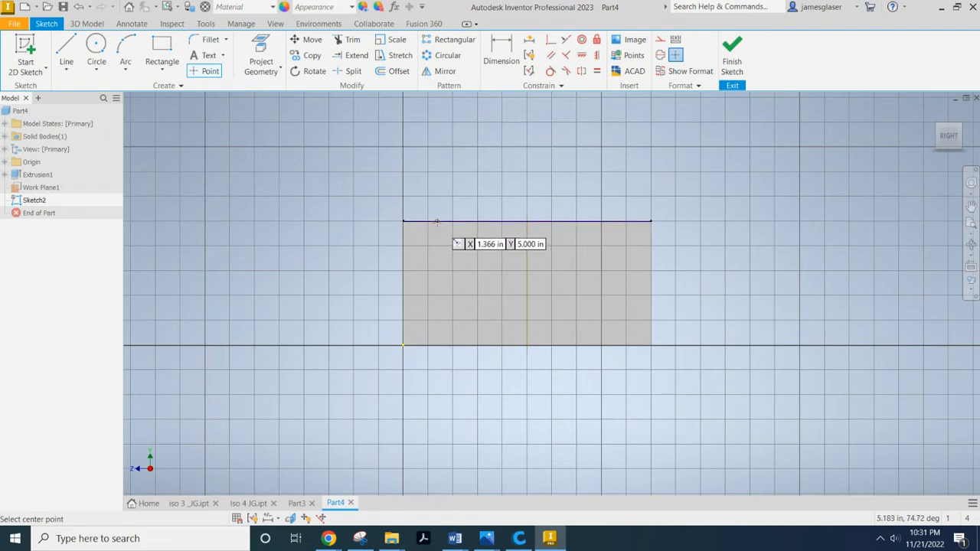
pyautogui.click(437, 222)
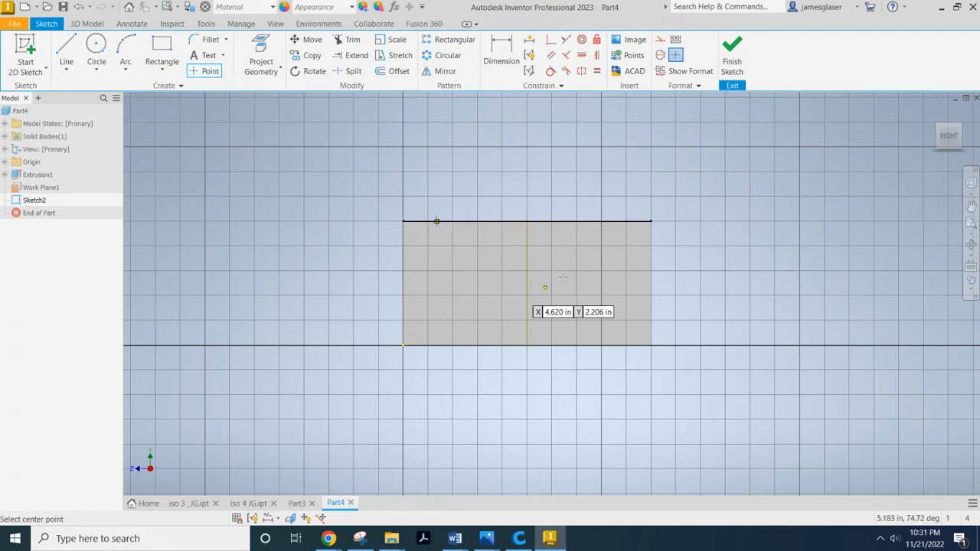
pyautogui.click(614, 221)
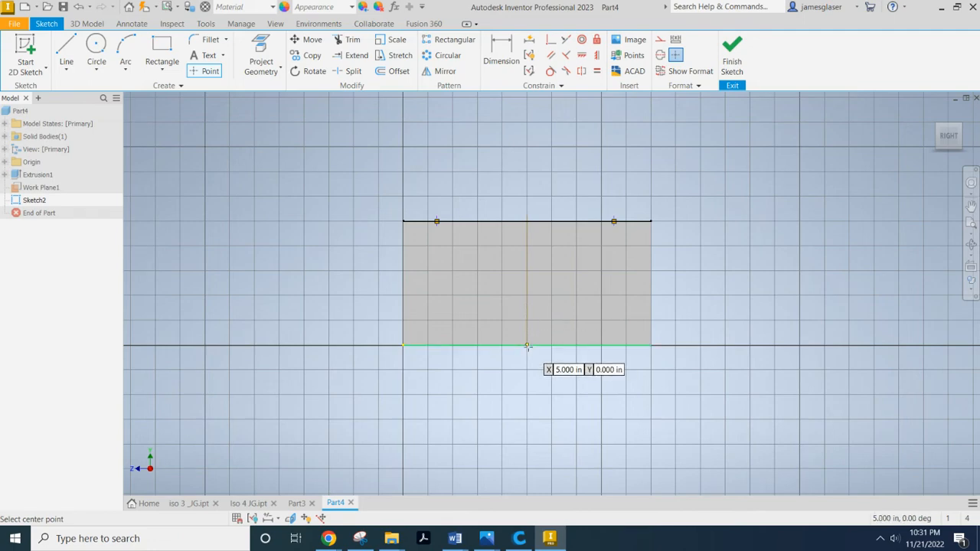
# Project the block's midplane into the sketch as a vertical reference line
pyautogui.moveTo(494, 375)
pyautogui.keyDown('shift'); pyautogui.mouseDown(button='middle')
pyautogui.moveTo(514, 372)
pyautogui.moveTo(519, 382)
pyautogui.moveTo(532, 369)
pyautogui.mouseUp(button='middle'); pyautogui.keyUp('shift')
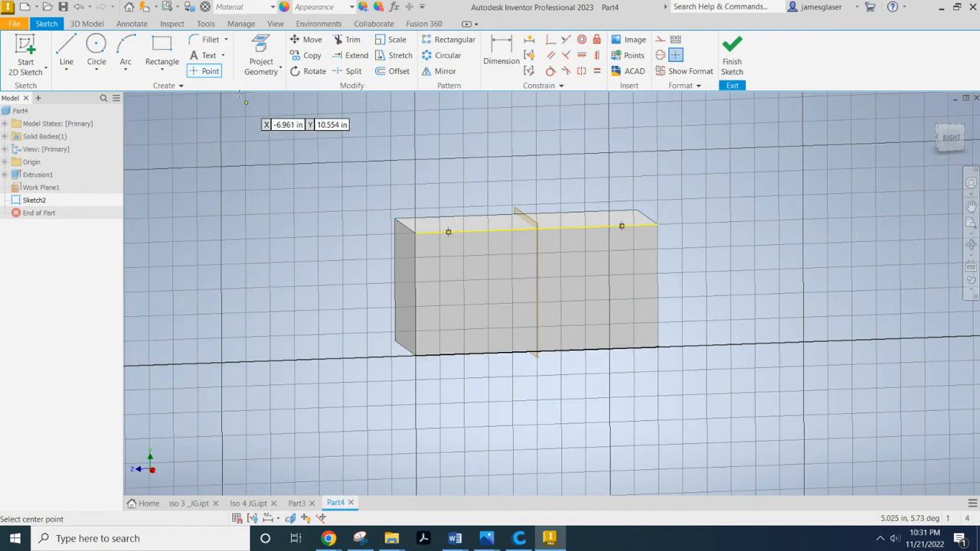
pyautogui.click(272, 71)
pyautogui.click(298, 93)
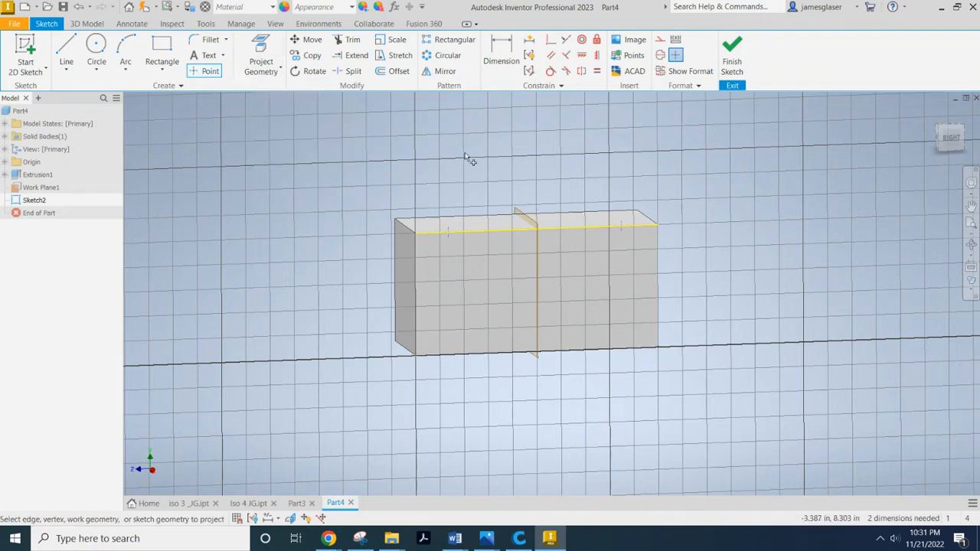
pyautogui.click(538, 225)
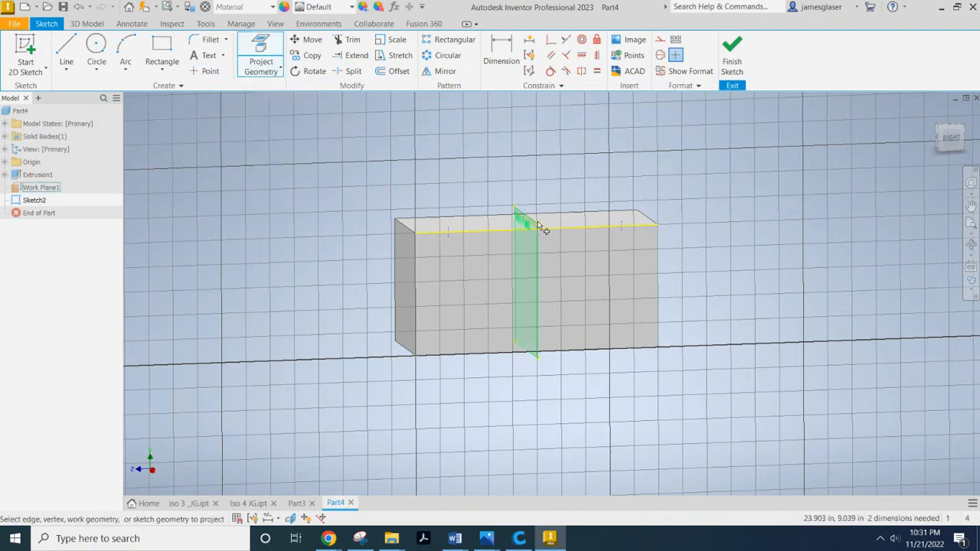
pyautogui.click(541, 223)
pyautogui.press('Escape')
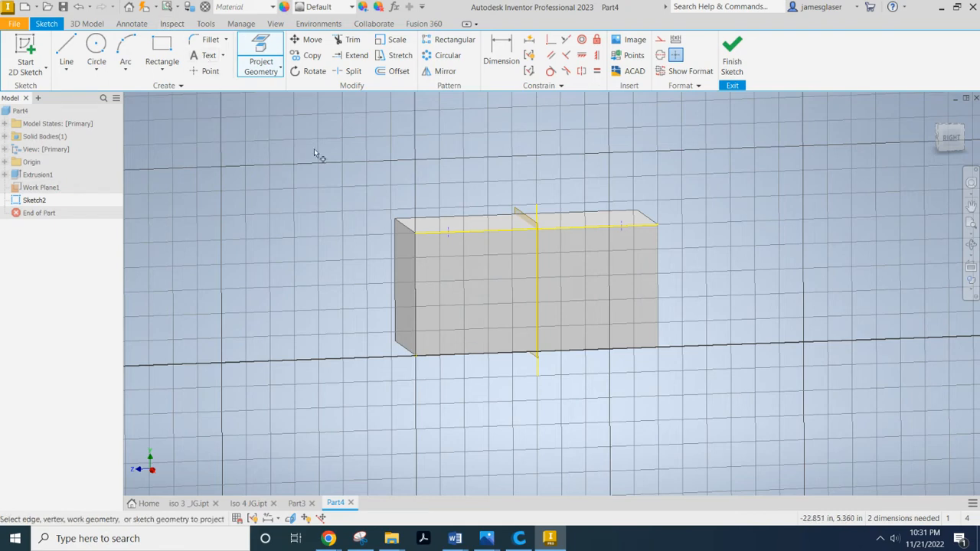
# Place a sketch point on the projected midplane line, about 1.28 in above the face's bottom edge
pyautogui.click(211, 71)
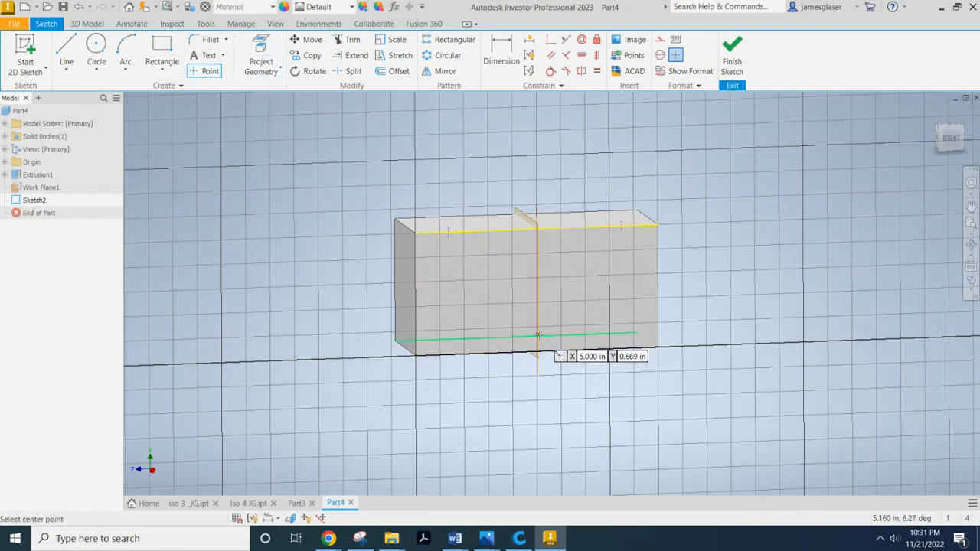
pyautogui.scroll(-5, 537, 324)
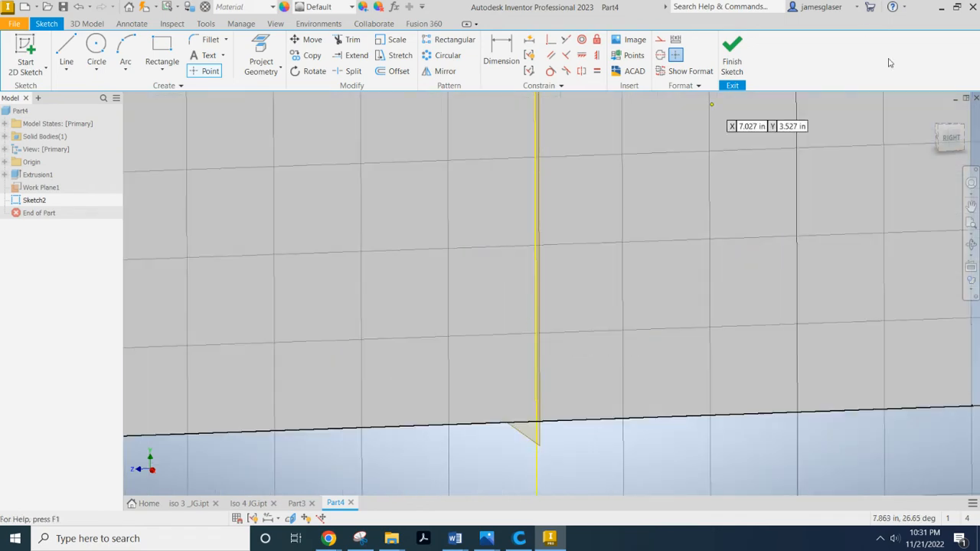
pyautogui.click(948, 140)
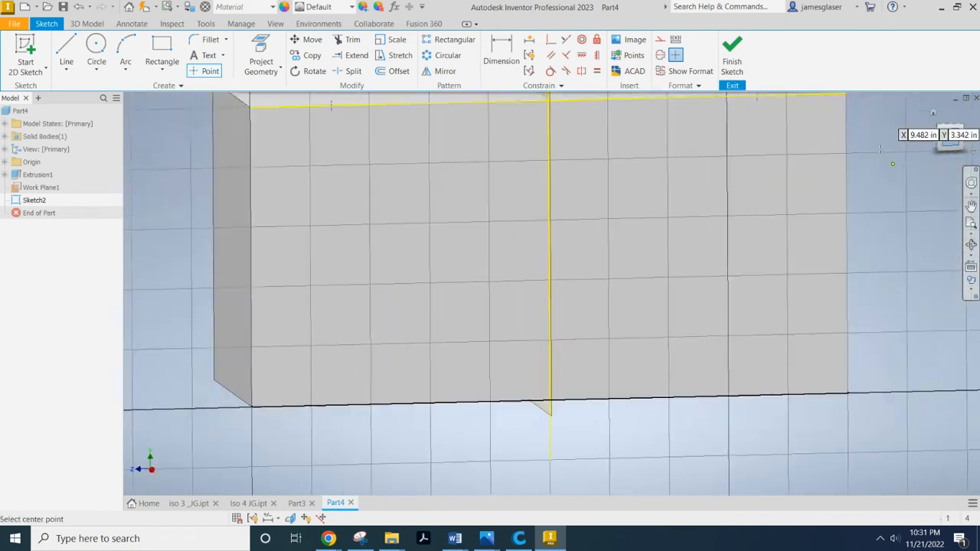
pyautogui.scroll(-3, 539, 324)
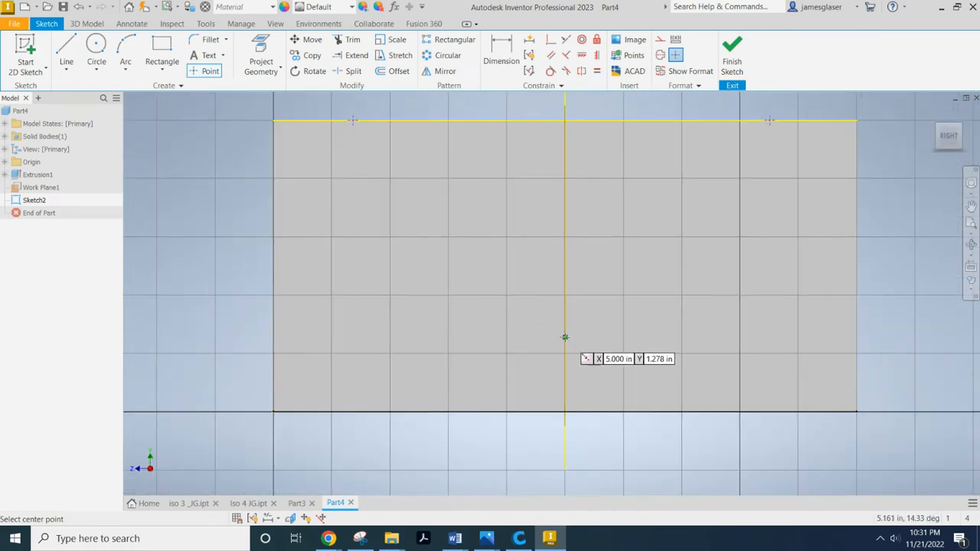
pyautogui.click(564, 337)
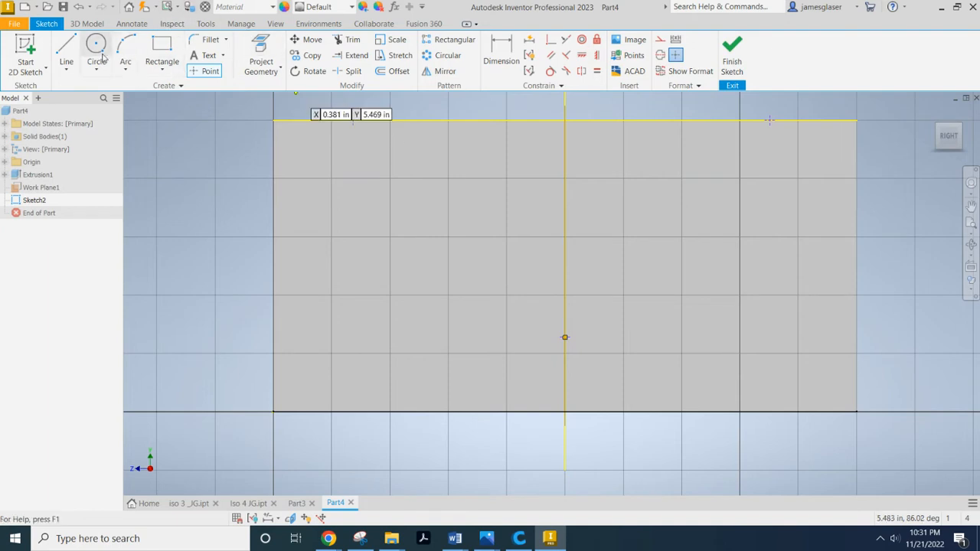
# Dimension each of the two top-edge points 1 in from its nearest end of the face
pyautogui.click(493, 54)
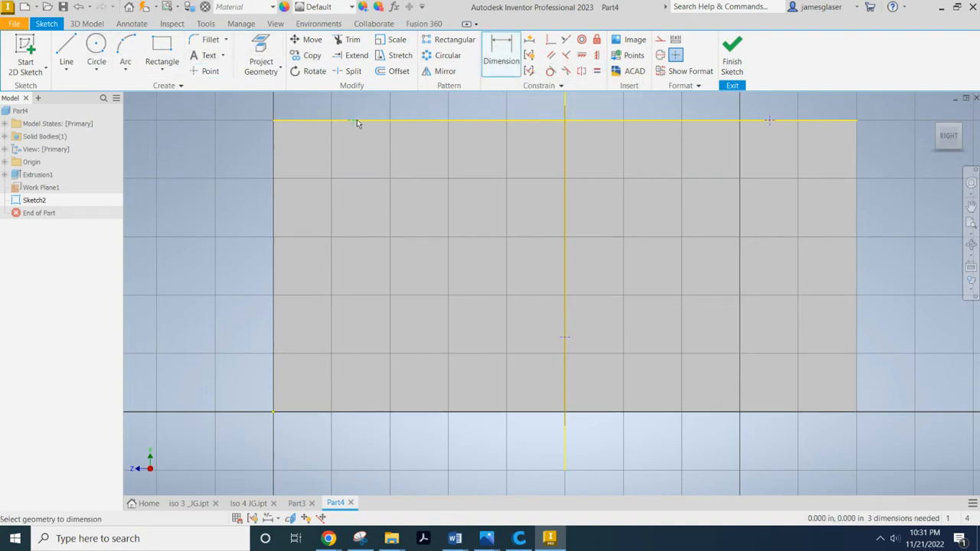
pyautogui.click(276, 120)
pyautogui.scroll(-3, 300, 107)
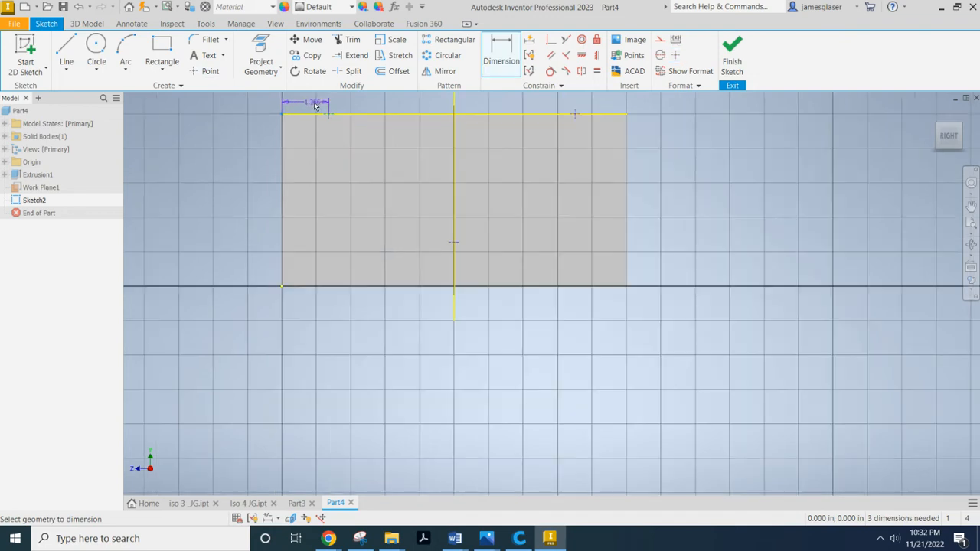
pyautogui.moveTo(313, 106); pyautogui.dragTo(305, 175, button='middle')
pyautogui.click(303, 161)
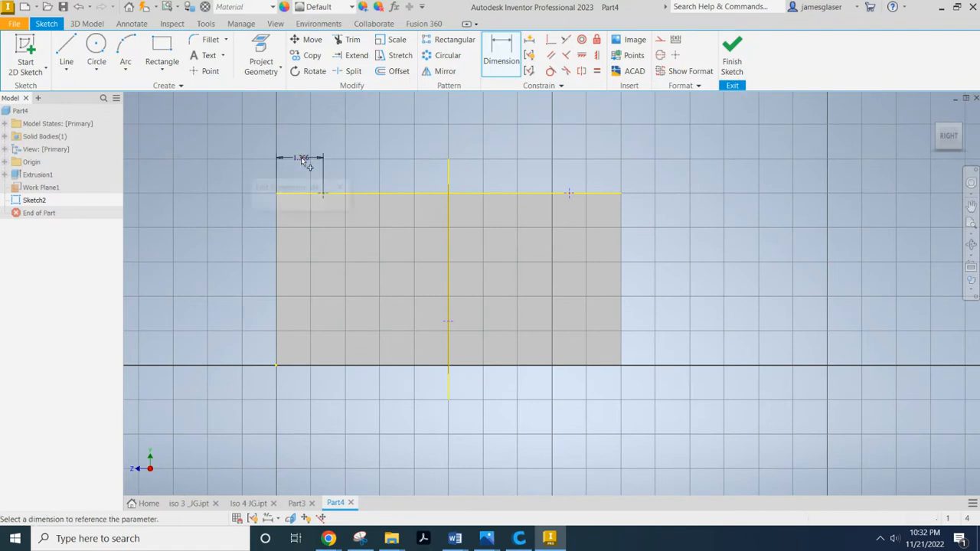
pyautogui.press('Return')
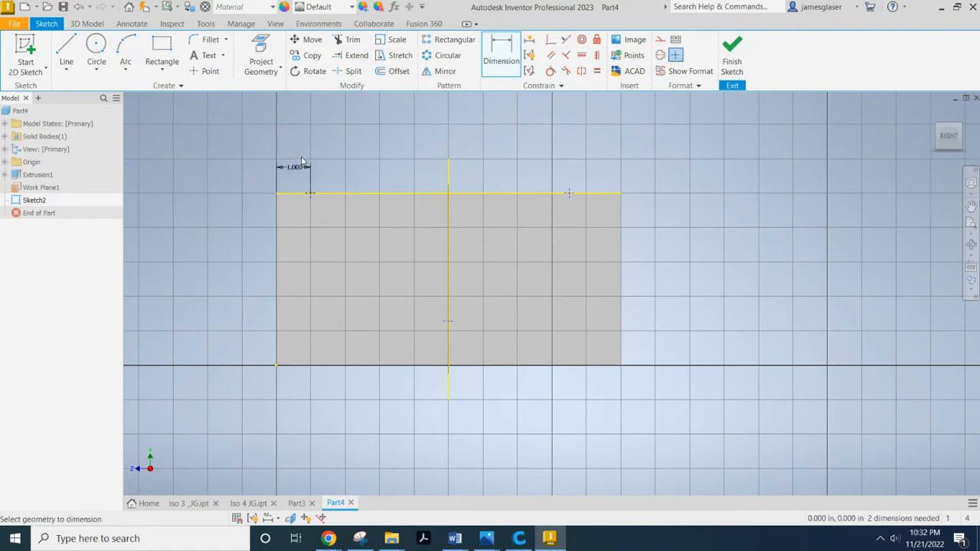
pyautogui.click(517, 61)
pyautogui.click(601, 157)
pyautogui.press('Return')
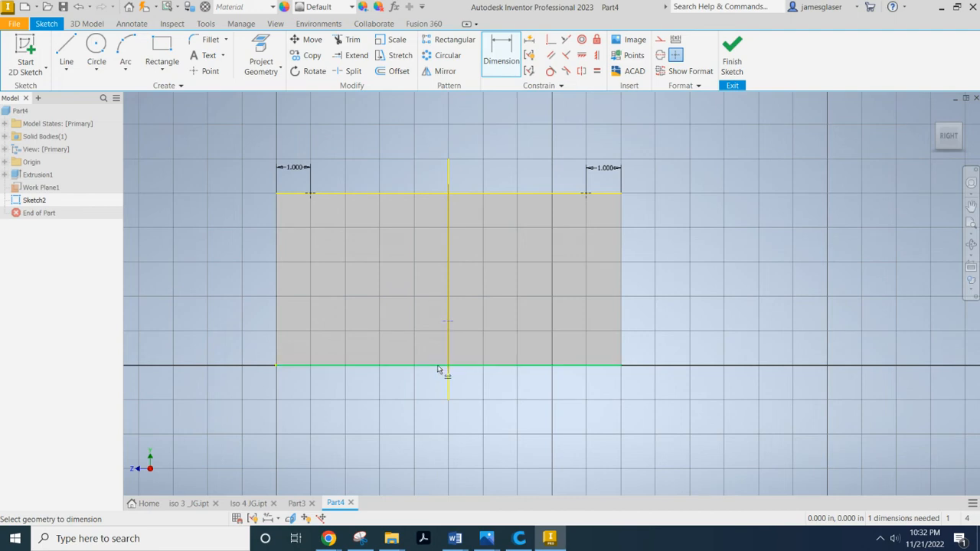
# Dimension the point on the midplane line 1 in above the face's bottom edge
pyautogui.click(448, 325)
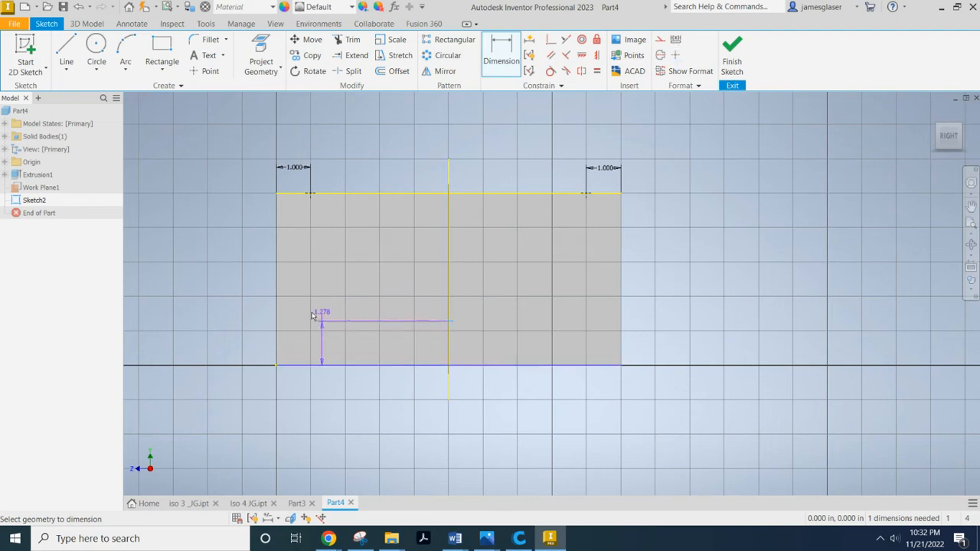
pyautogui.click(205, 342)
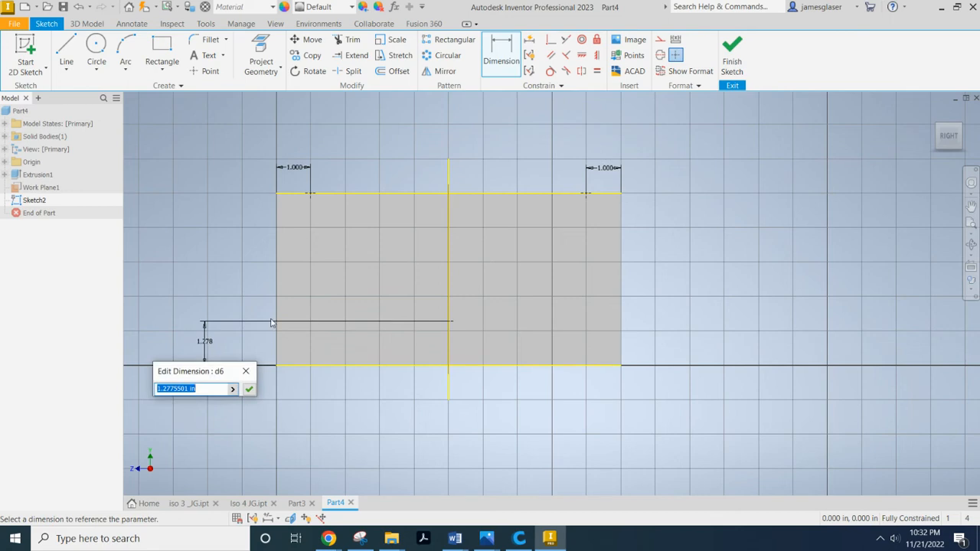
pyautogui.press('Return')
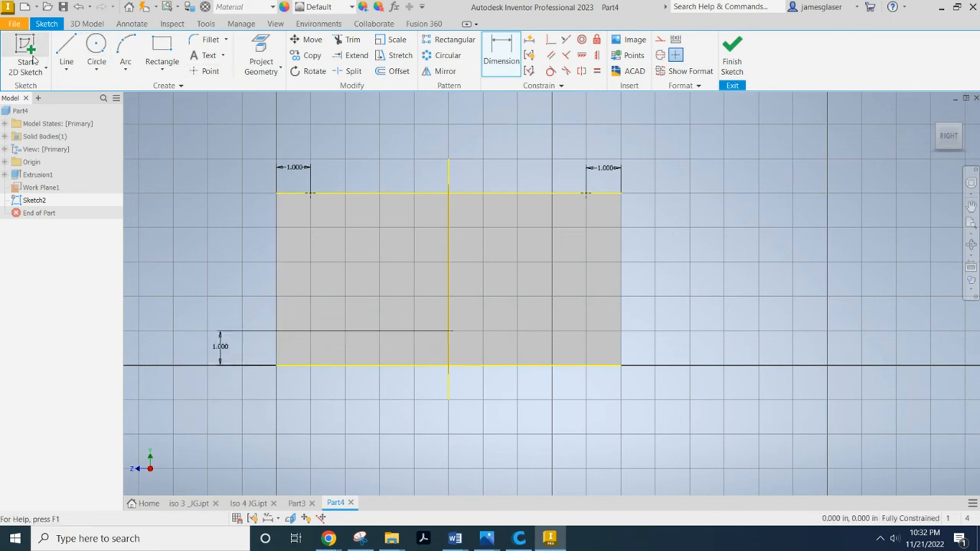
# Draw a V with two lines joining each top-edge point to the point on the midplane line
pyautogui.press('l')
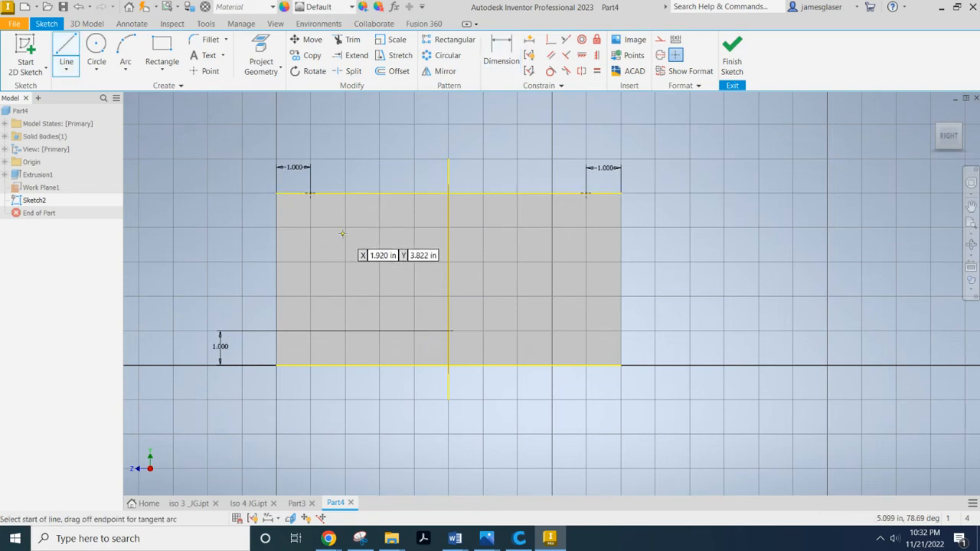
pyautogui.click(311, 193)
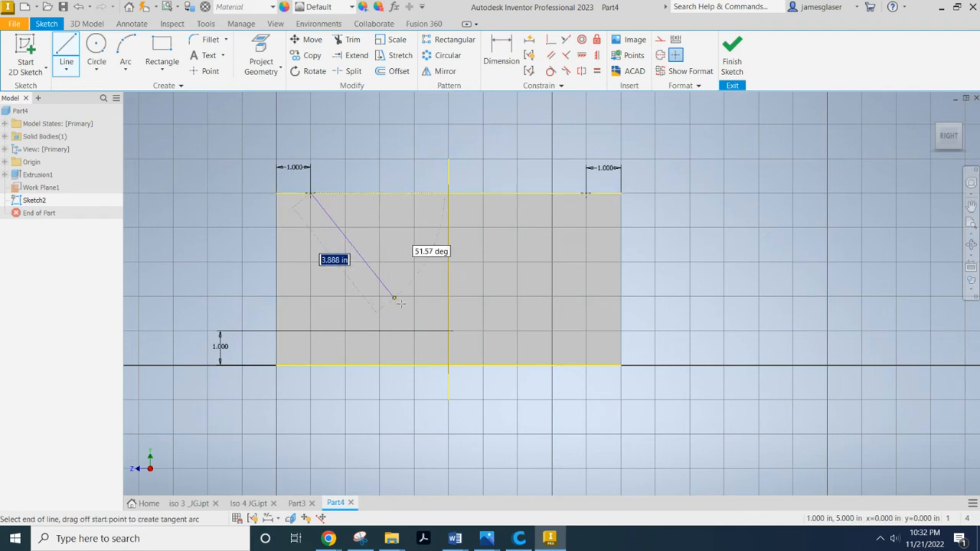
pyautogui.doubleClick(448, 331)
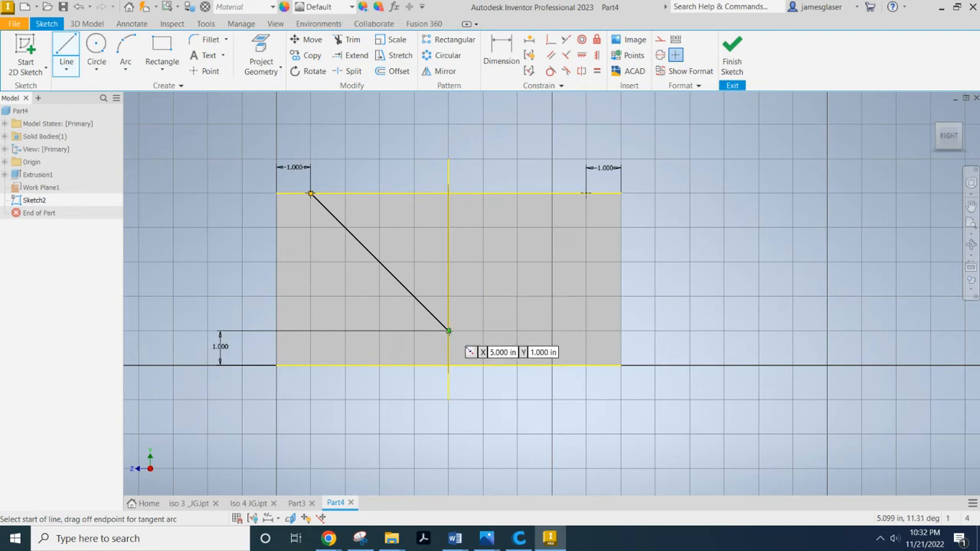
pyautogui.click(448, 331)
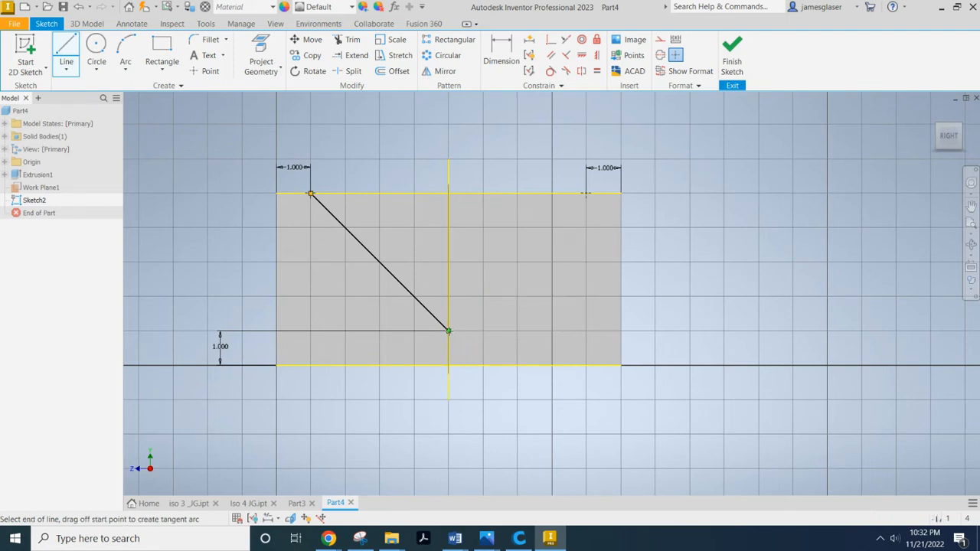
pyautogui.doubleClick(603, 212)
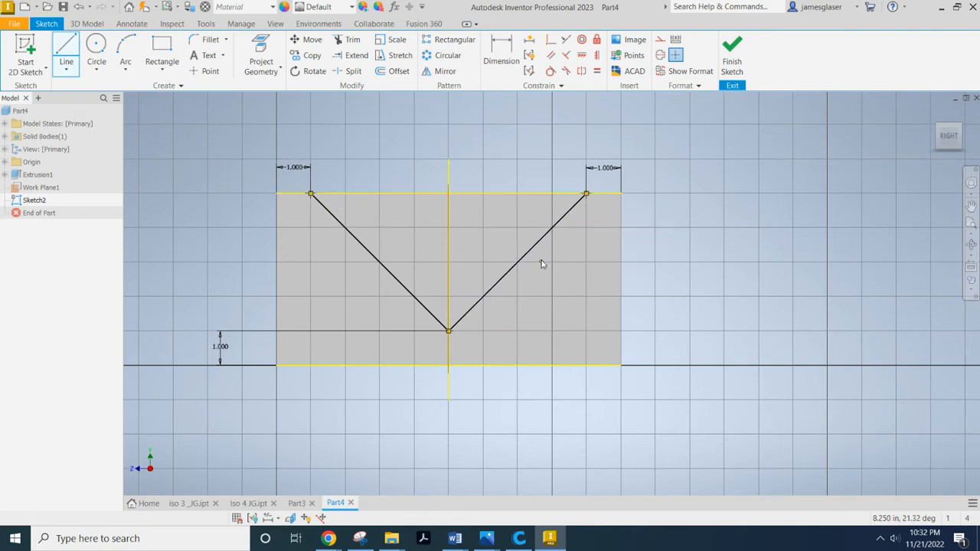
pyautogui.press('e')
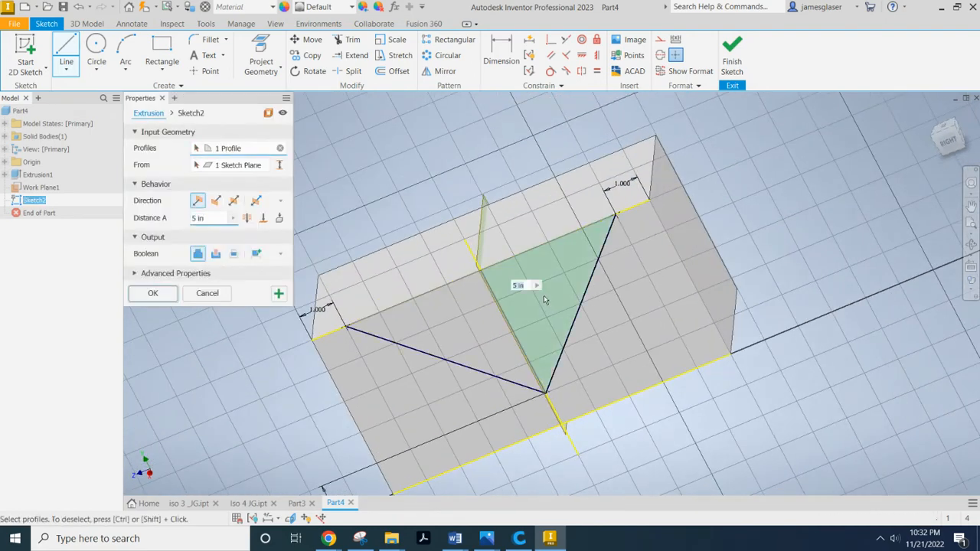
pyautogui.click(459, 317)
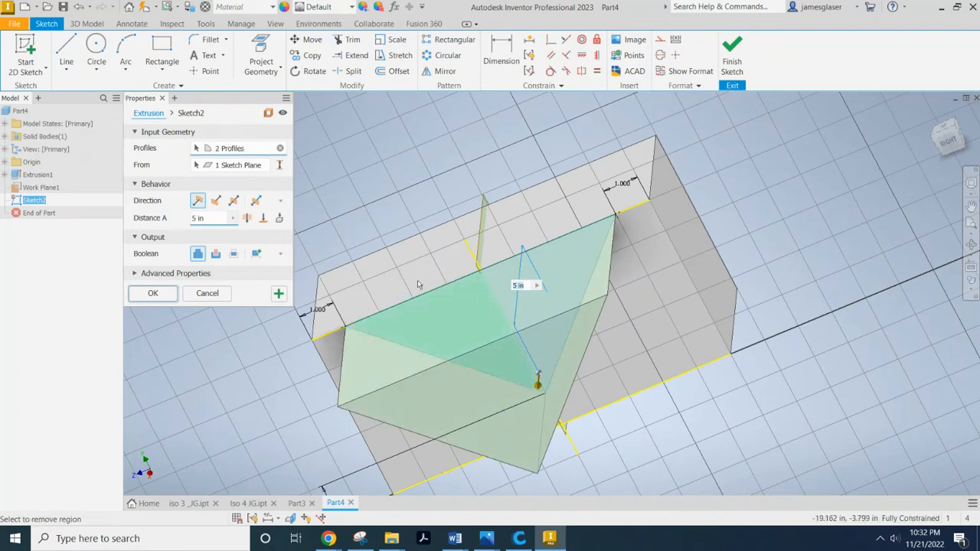
pyautogui.click(228, 295)
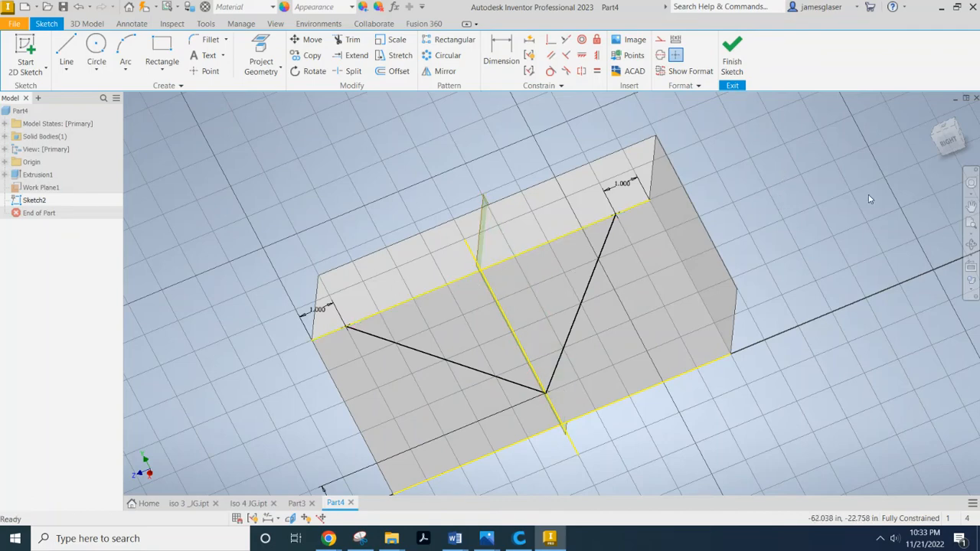
# Finish the V sketch and start a new 2D sketch on the opposite long side face of the block
pyautogui.click(954, 123)
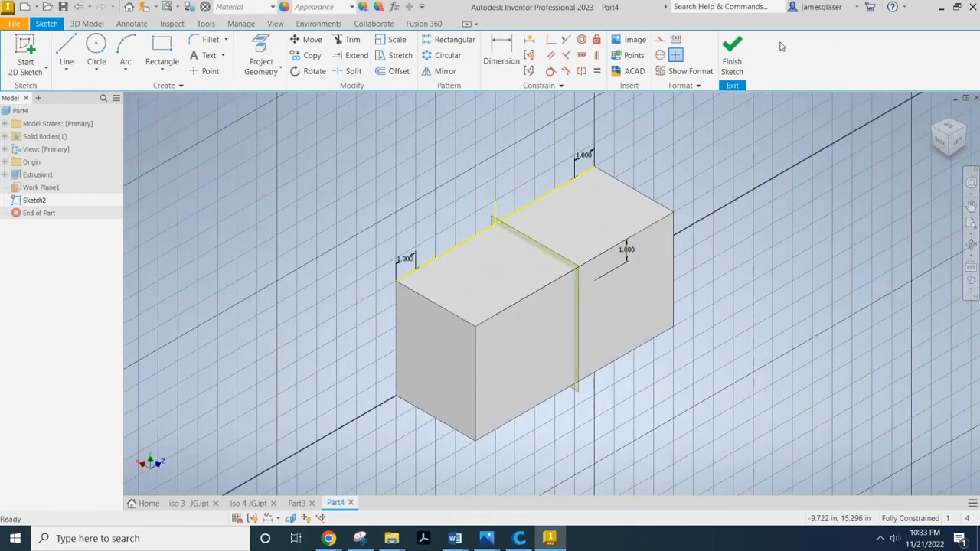
pyautogui.click(737, 53)
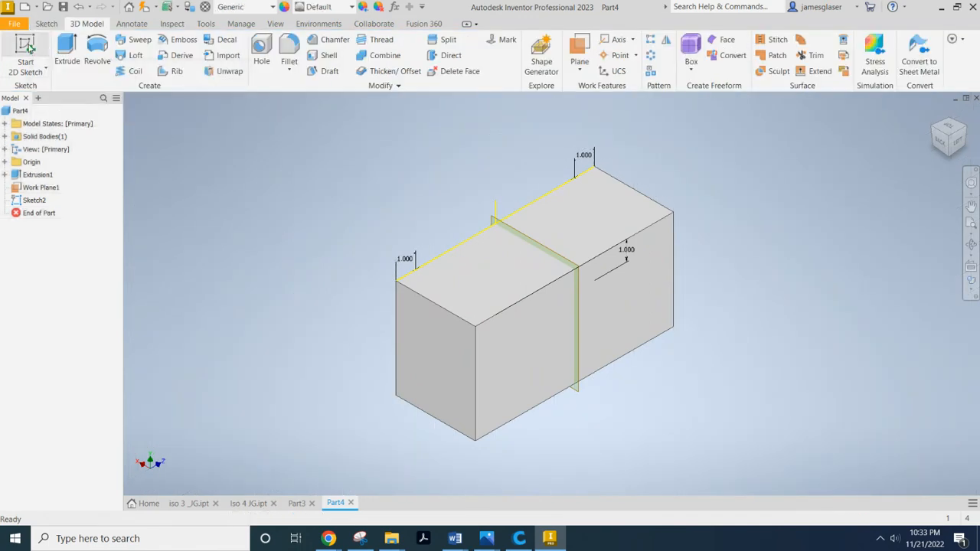
pyautogui.click(29, 49)
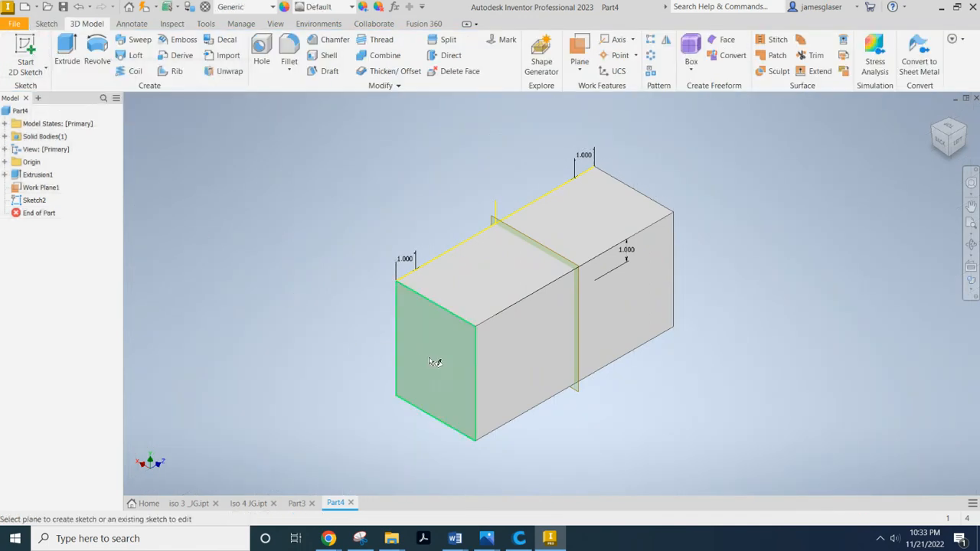
pyautogui.click(500, 378)
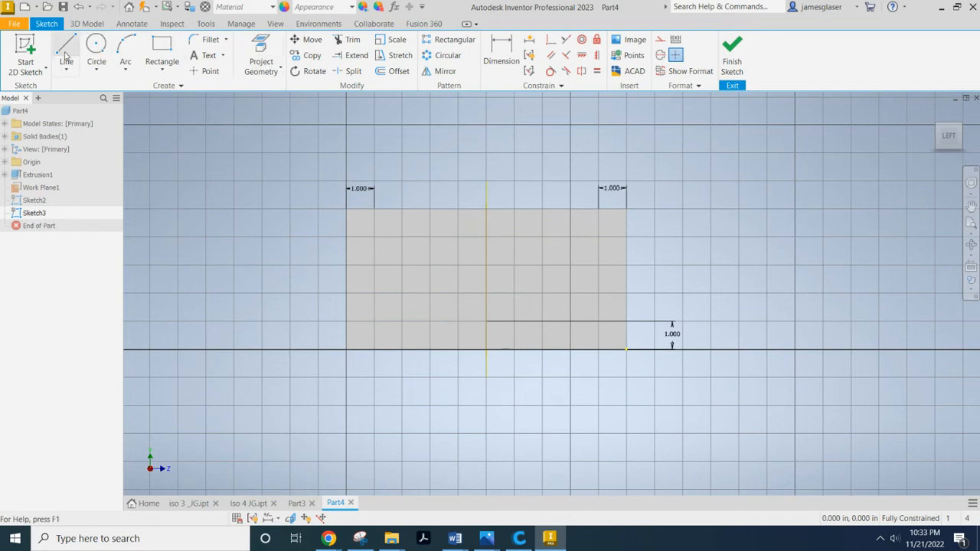
# Place two sketch points on the face's top edge, about 2.4 in and 2.6 in from its two ends
pyautogui.click(205, 71)
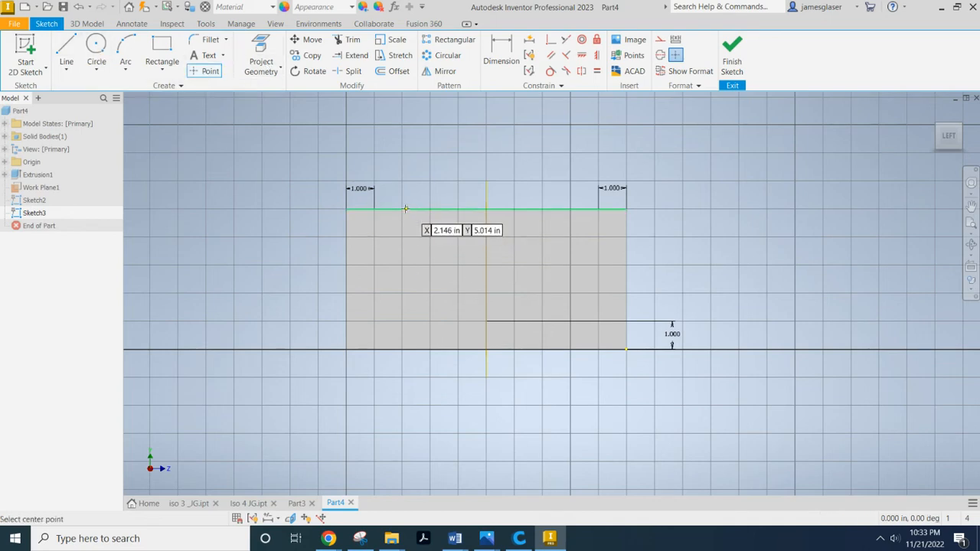
pyautogui.click(414, 209)
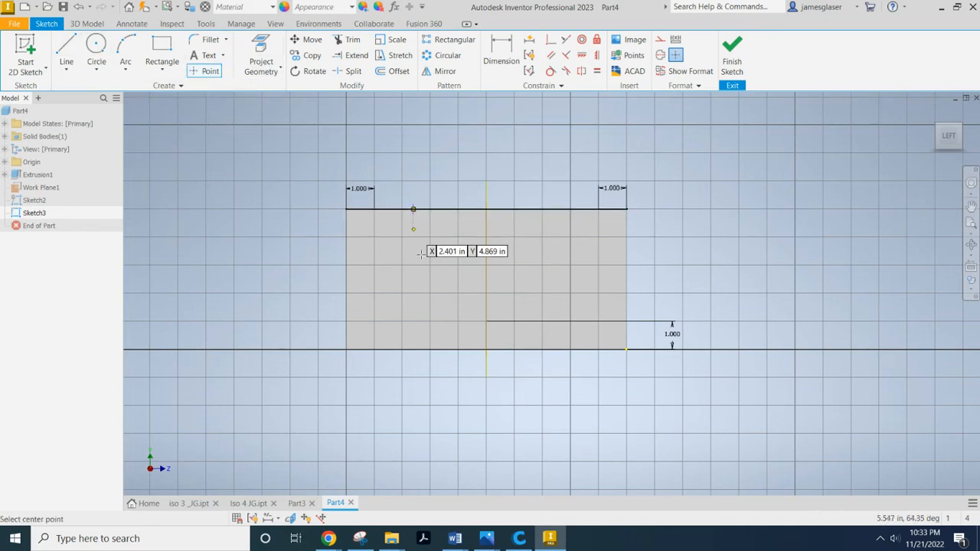
pyautogui.click(554, 210)
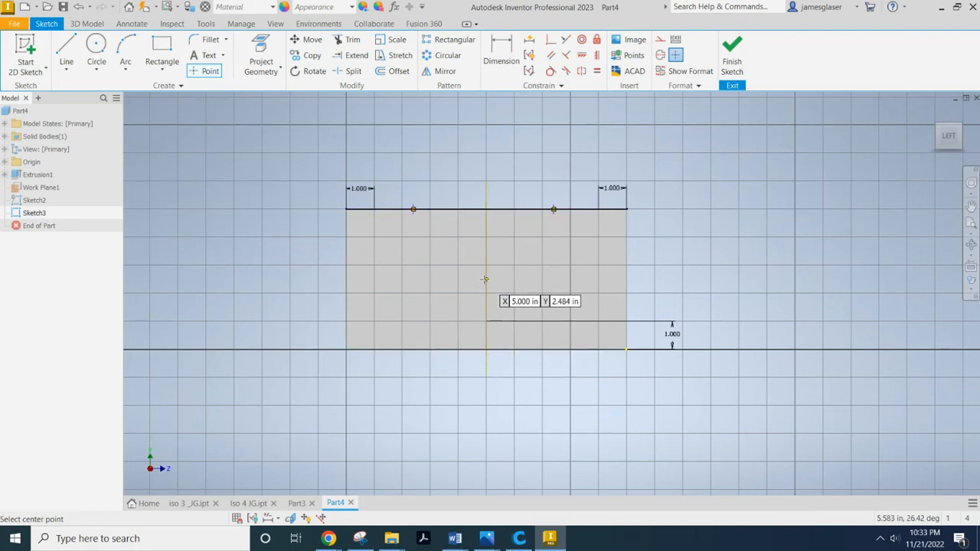
# Project the midplane into the sketch and place a point on its line about 2.25 in above the face's bottom edge
pyautogui.click(261, 71)
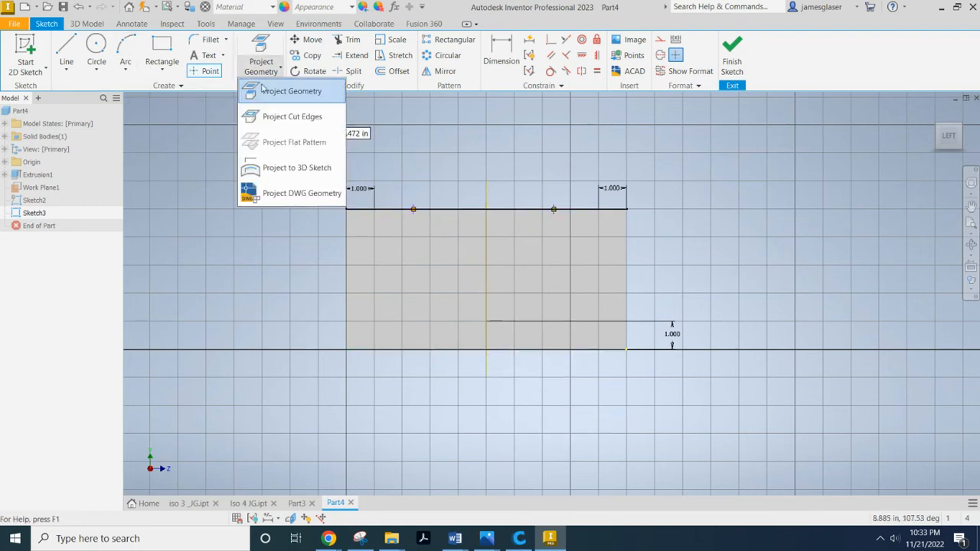
pyautogui.click(291, 91)
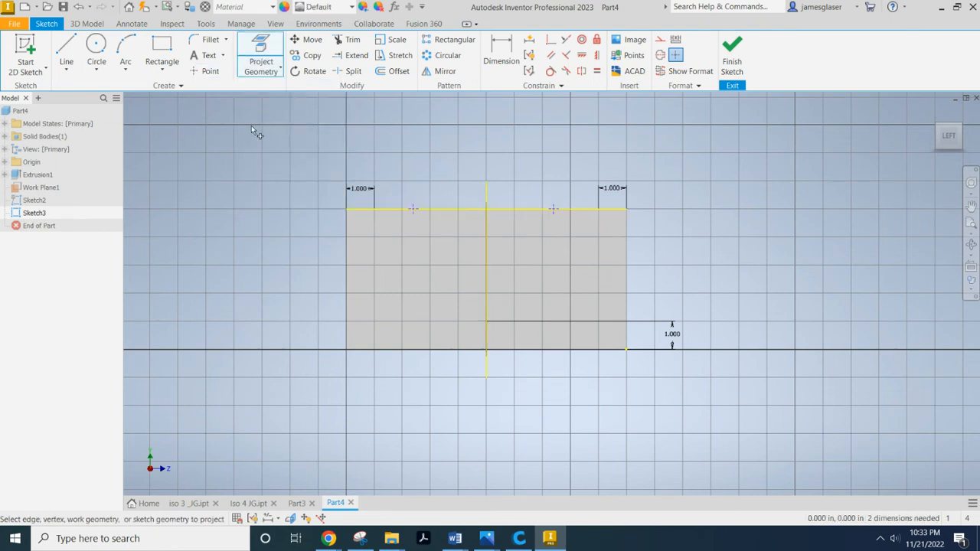
pyautogui.click(208, 72)
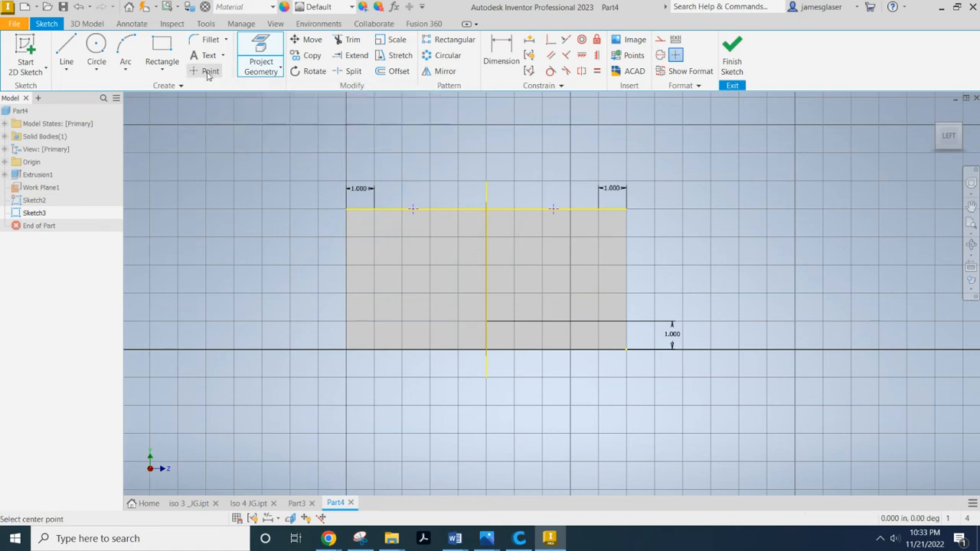
pyautogui.click(486, 286)
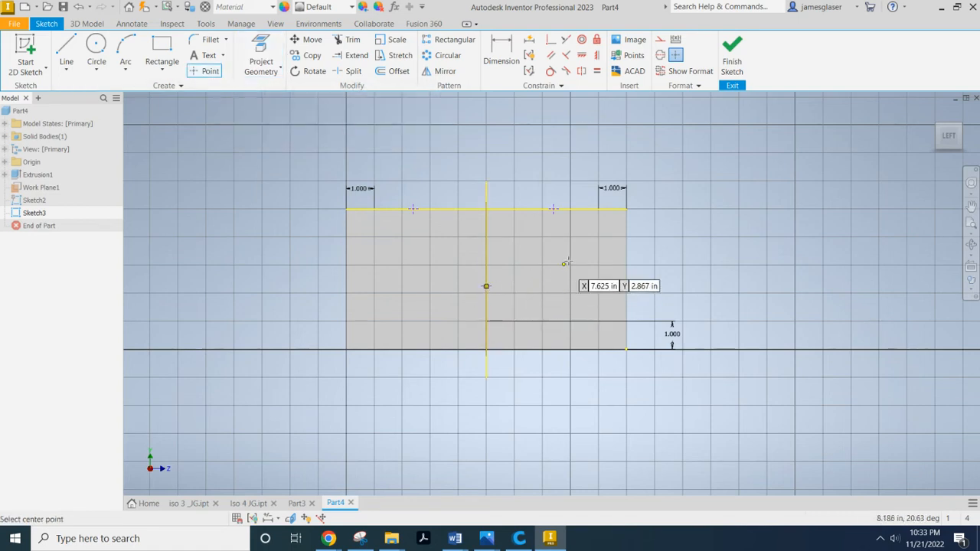
# Dimension each of the two top-edge points 3 in from its nearest end of the face
pyautogui.click(502, 54)
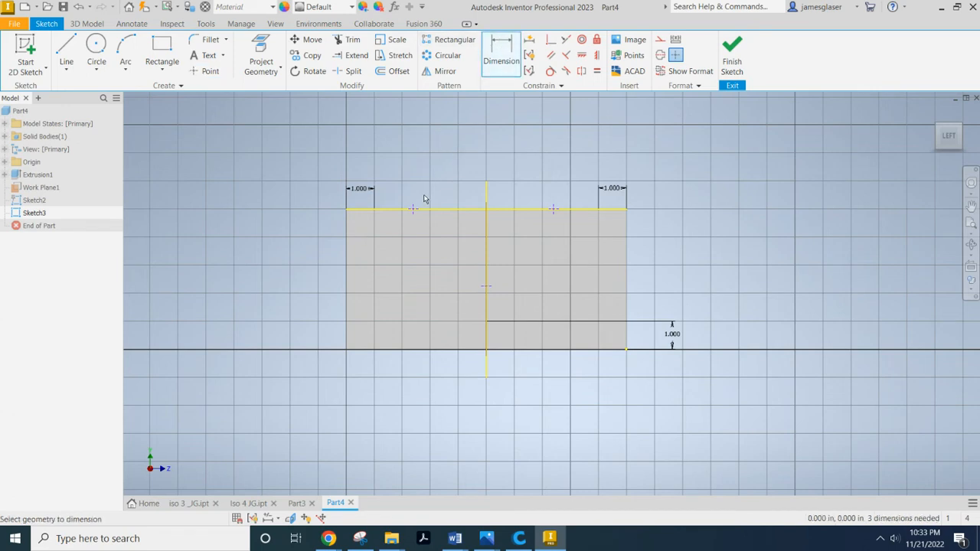
pyautogui.click(348, 208)
pyautogui.click(377, 145)
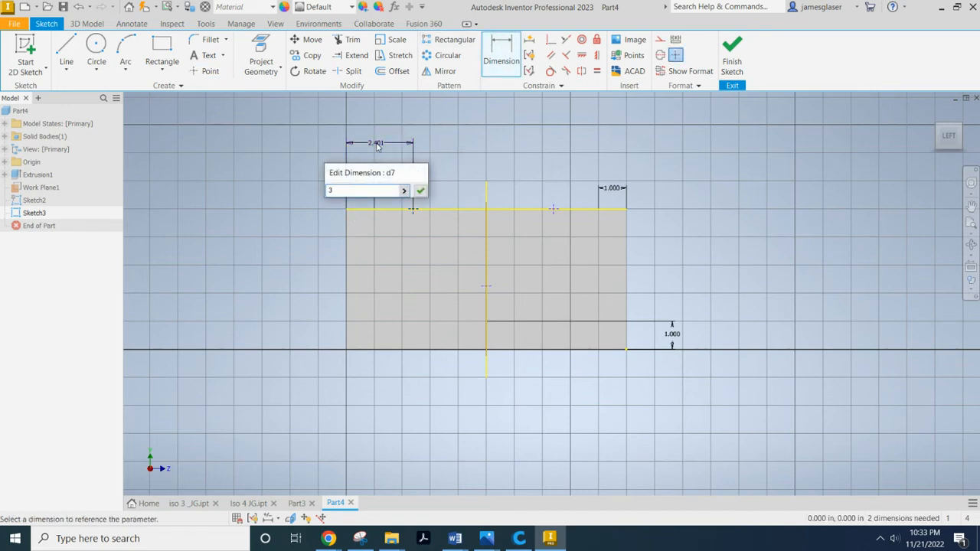
pyautogui.press('Return')
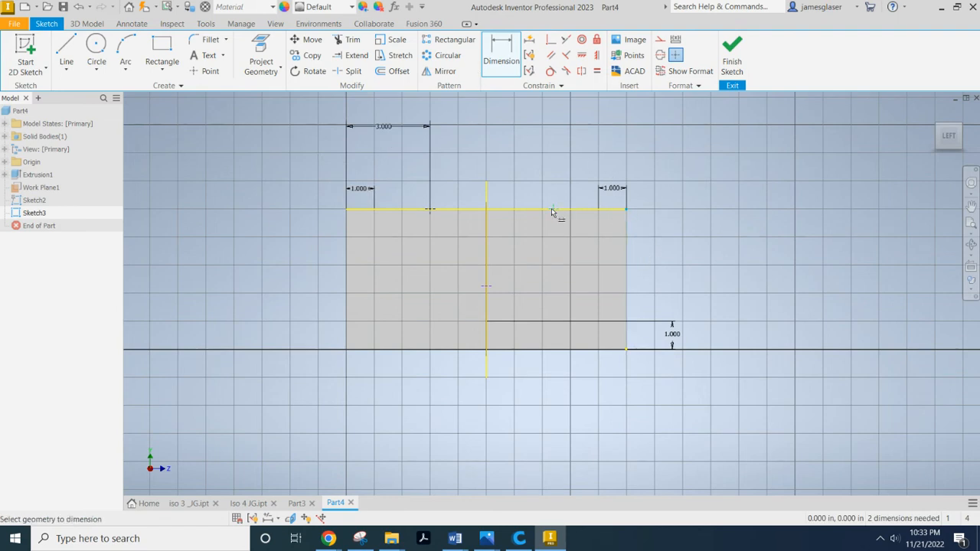
pyautogui.write('3')
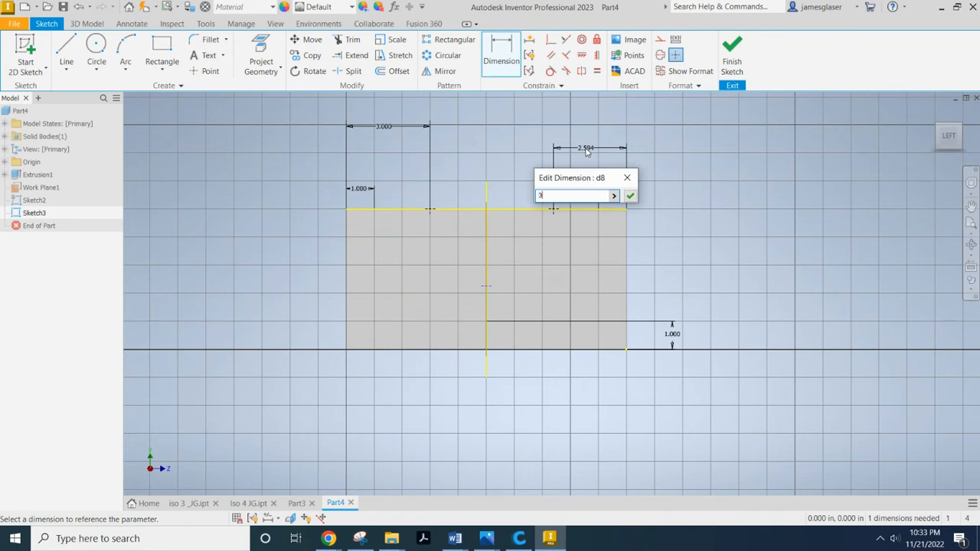
pyautogui.press('Return')
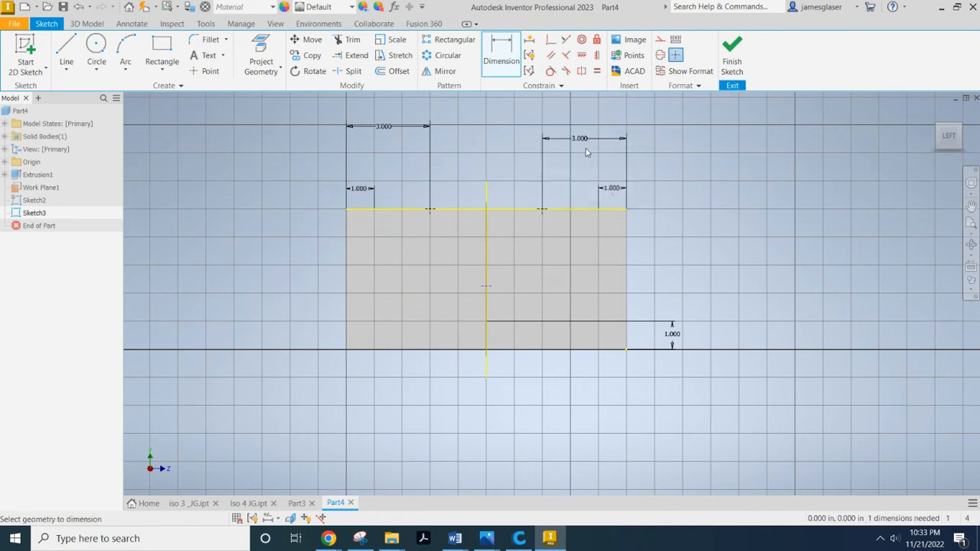
# Dimension the point on the midplane line 3 in above the face's bottom edge
pyautogui.click(502, 351)
pyautogui.click(487, 286)
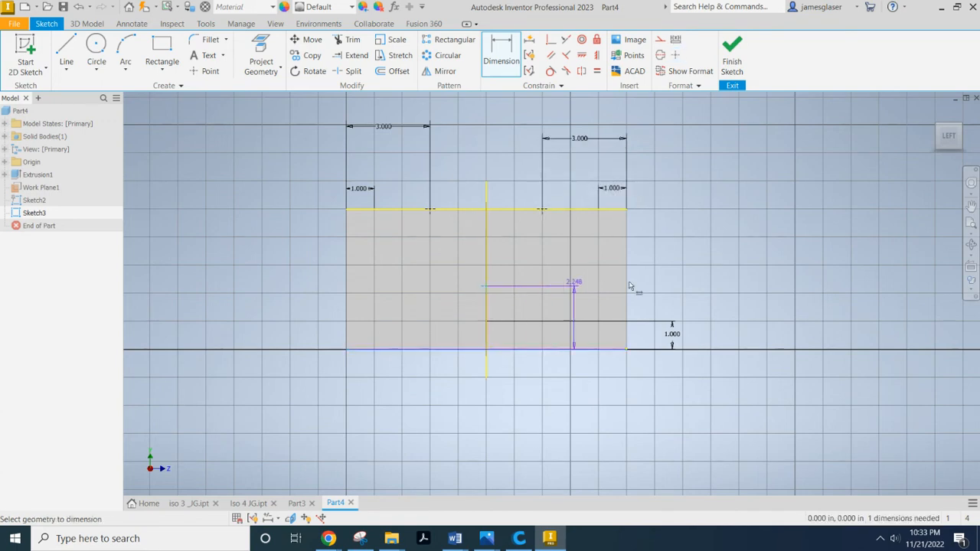
pyautogui.click(730, 318)
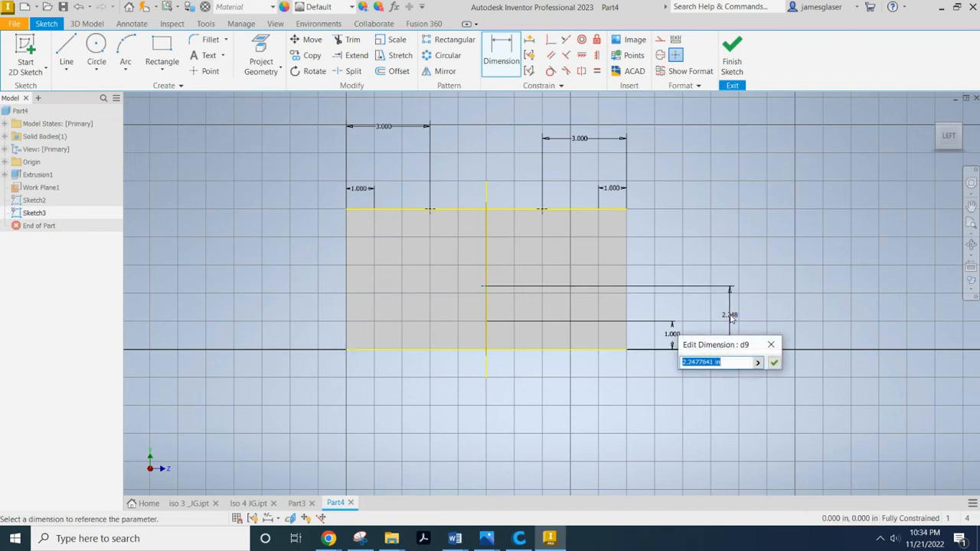
pyautogui.write('3')
pyautogui.press('Return')
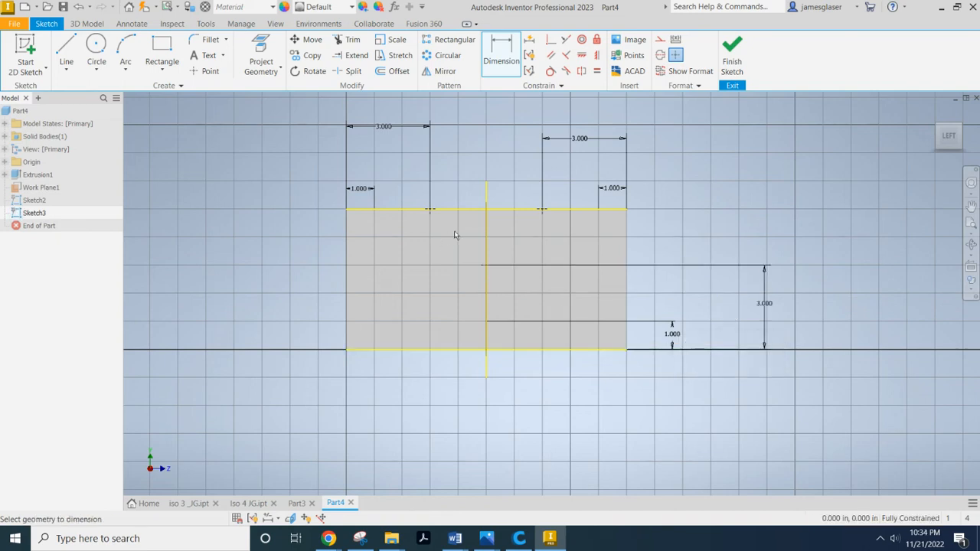
# Draw the smaller V with two lines joining each top-edge point to the point on the midplane line
pyautogui.click(67, 50)
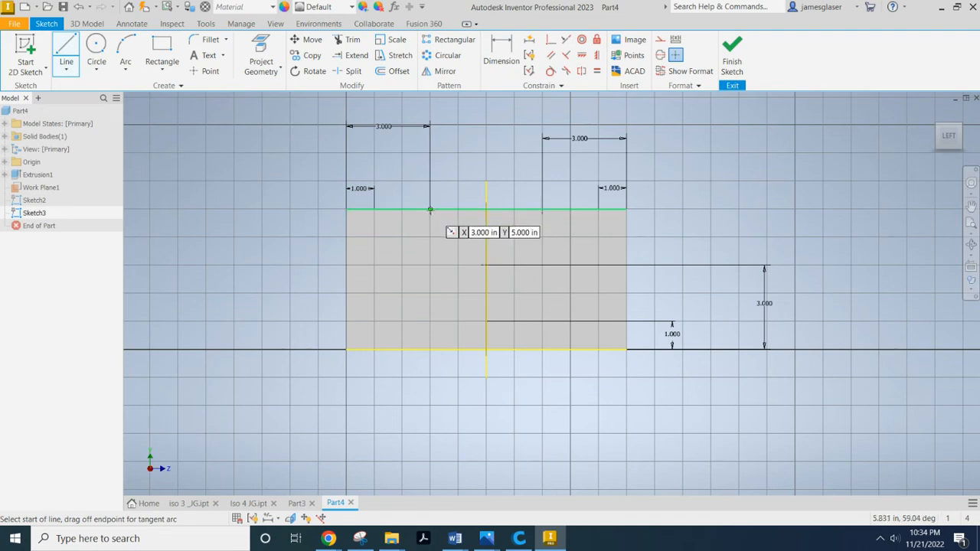
pyautogui.click(430, 208)
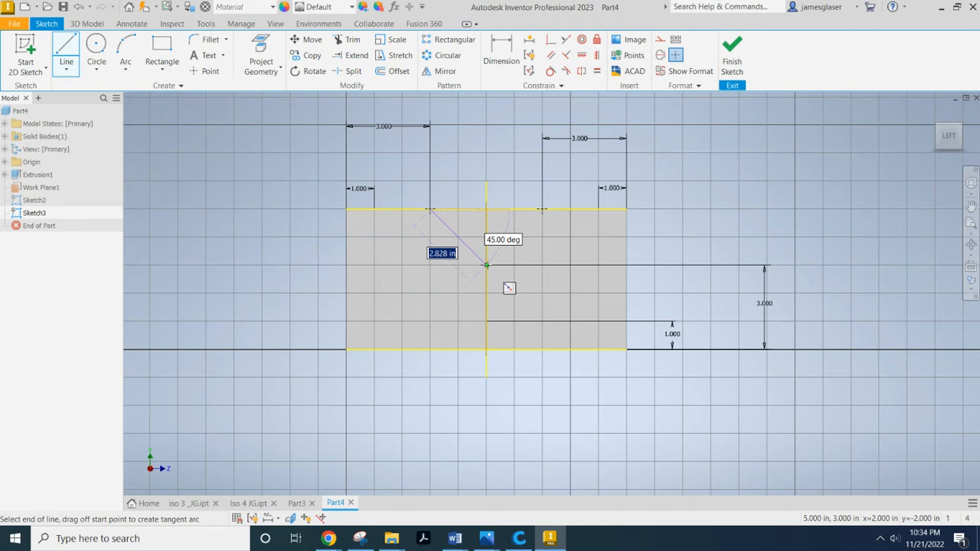
pyautogui.doubleClick(486, 265)
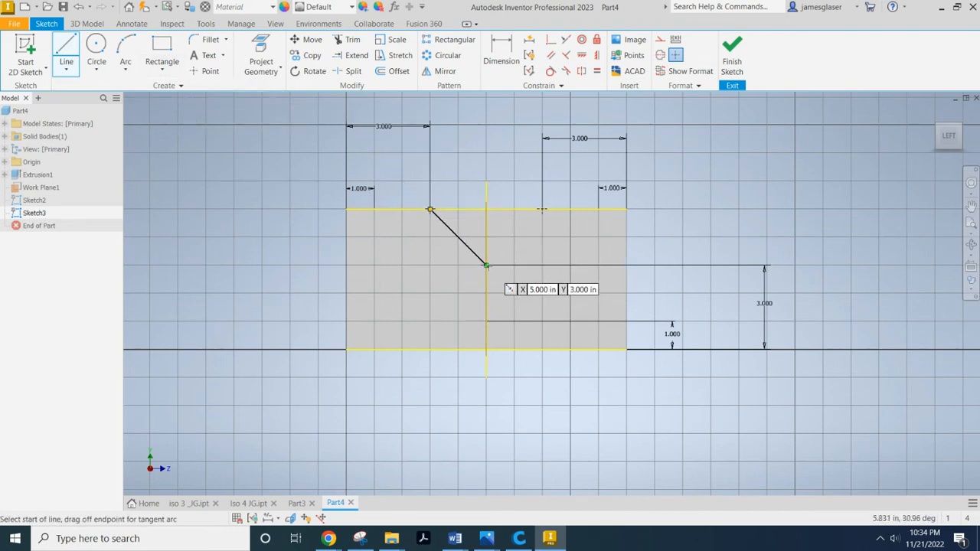
pyautogui.click(486, 265)
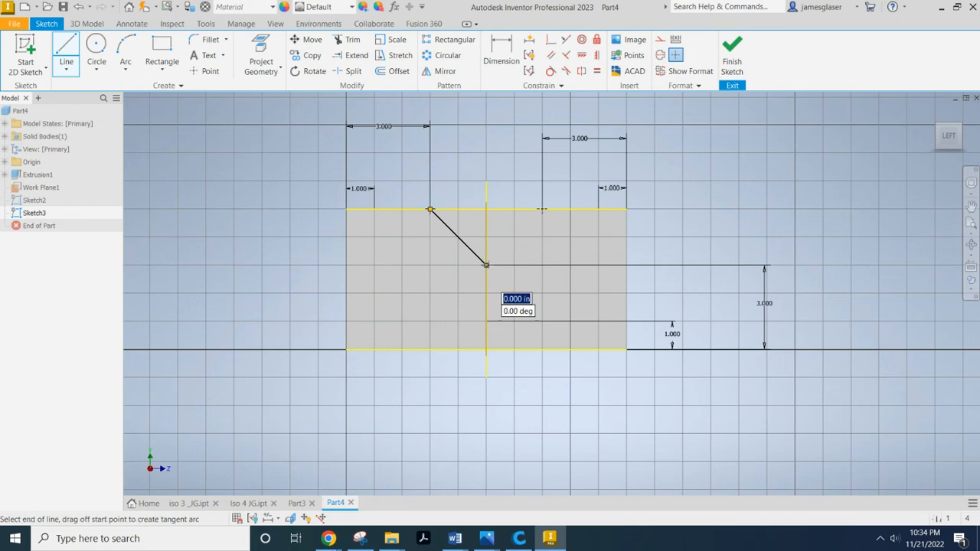
pyautogui.doubleClick(543, 210)
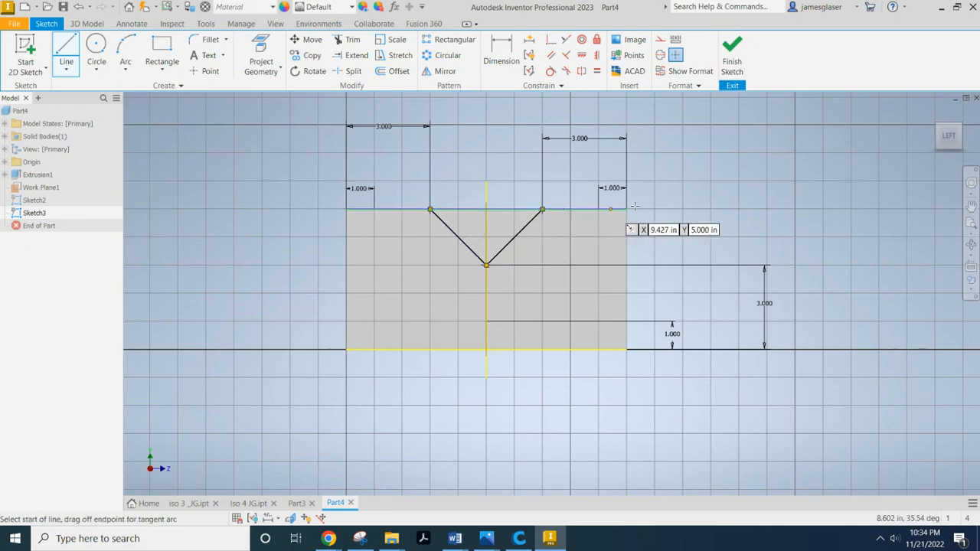
pyautogui.press('F6')
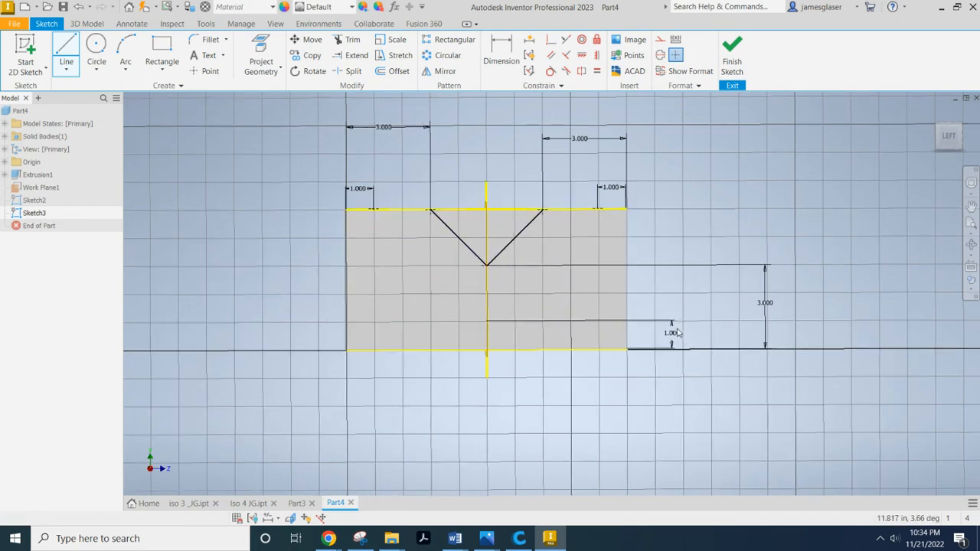
pyautogui.press('e')
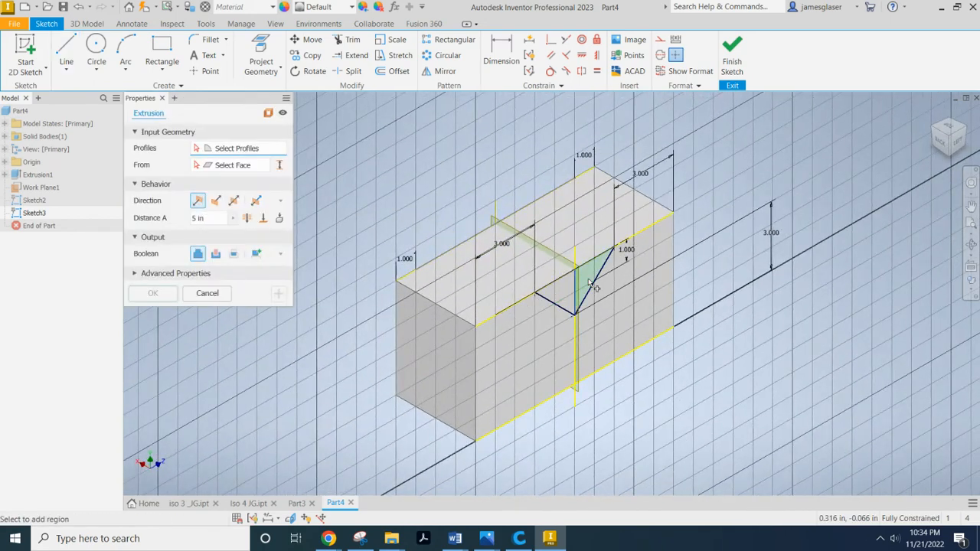
pyautogui.click(566, 292)
pyautogui.click(590, 280)
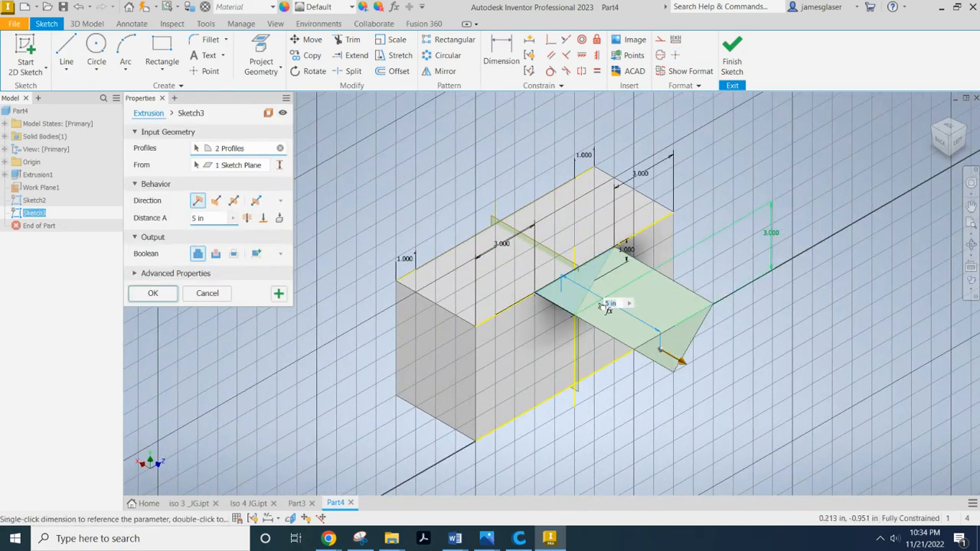
pyautogui.click(205, 294)
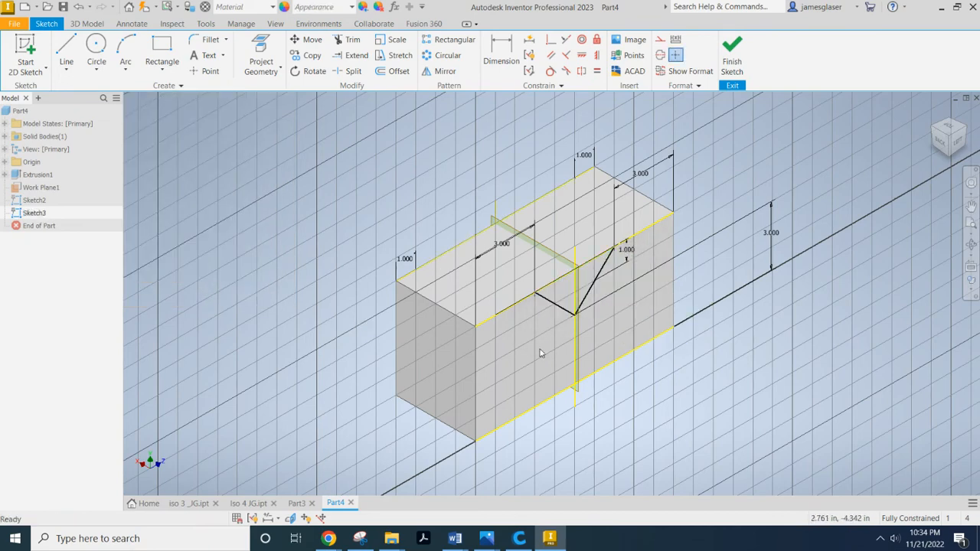
pyautogui.press('e')
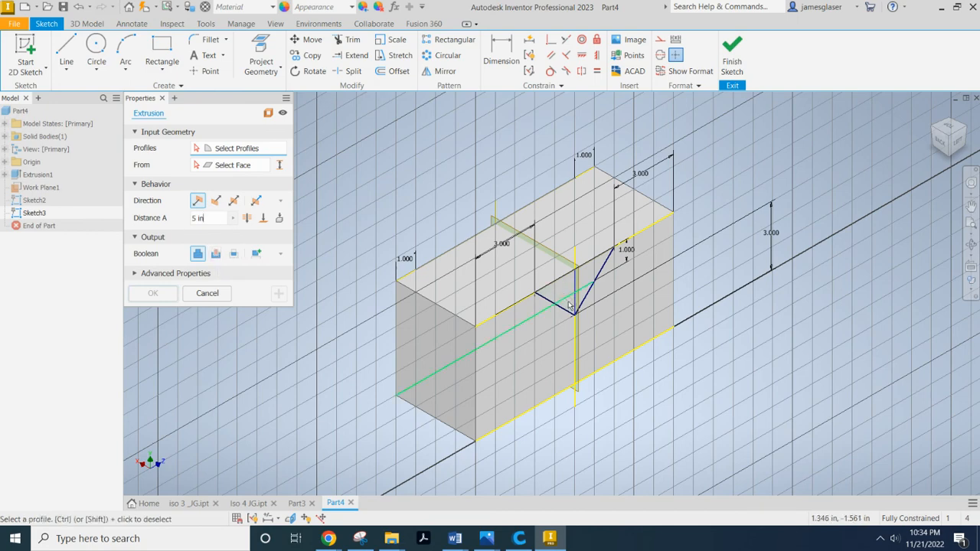
pyautogui.press('Escape')
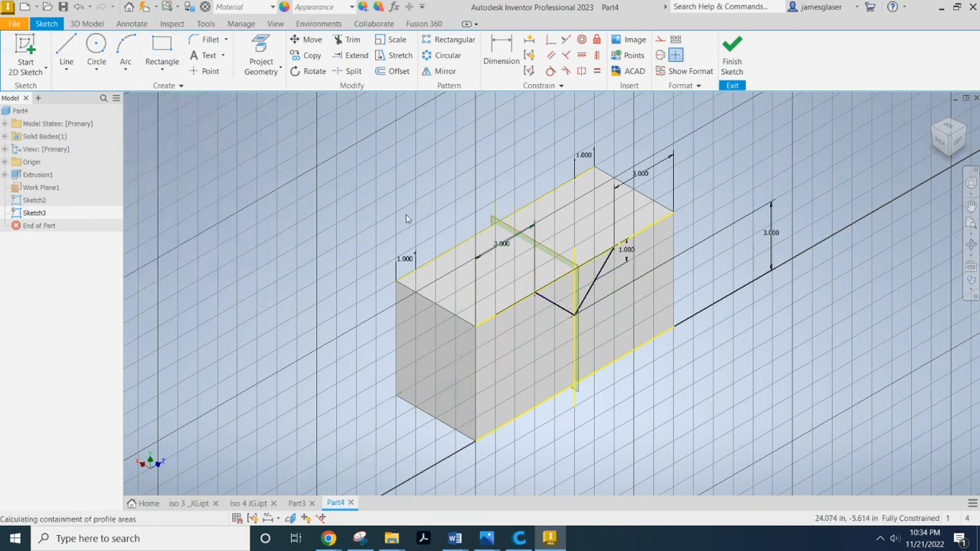
# Try to extrude the smaller V's two profiles as a 5 in cut into the block, then discard the extrusion
pyautogui.press('e')
pyautogui.click(559, 298)
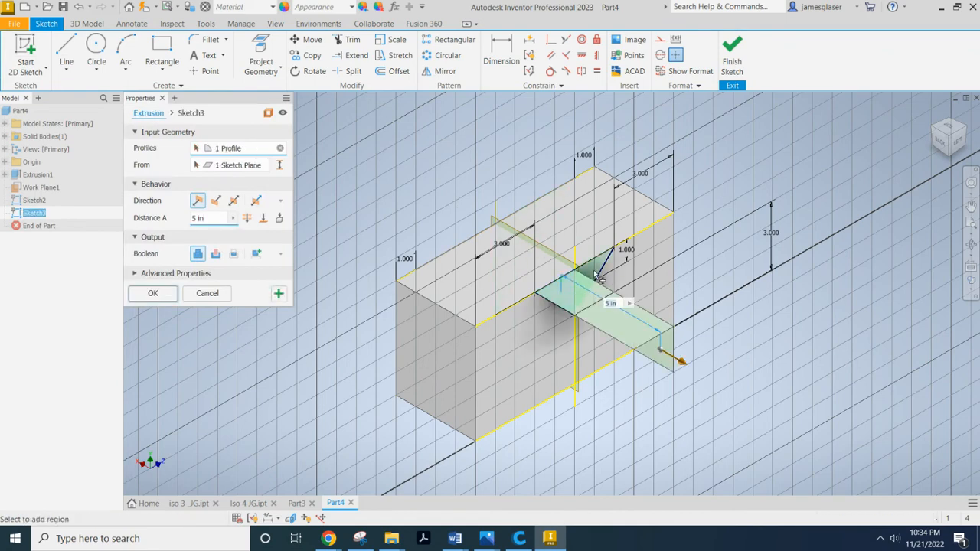
pyautogui.click(598, 275)
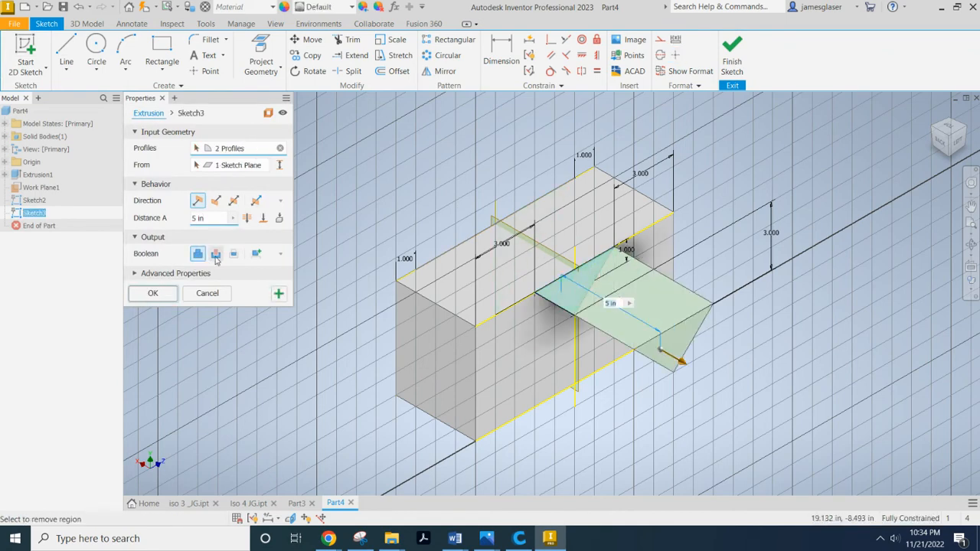
pyautogui.click(215, 253)
pyautogui.keyDown('shift'); pyautogui.moveTo(291, 387); pyautogui.dragTo(487, 373, button='middle'); pyautogui.keyUp('shift')
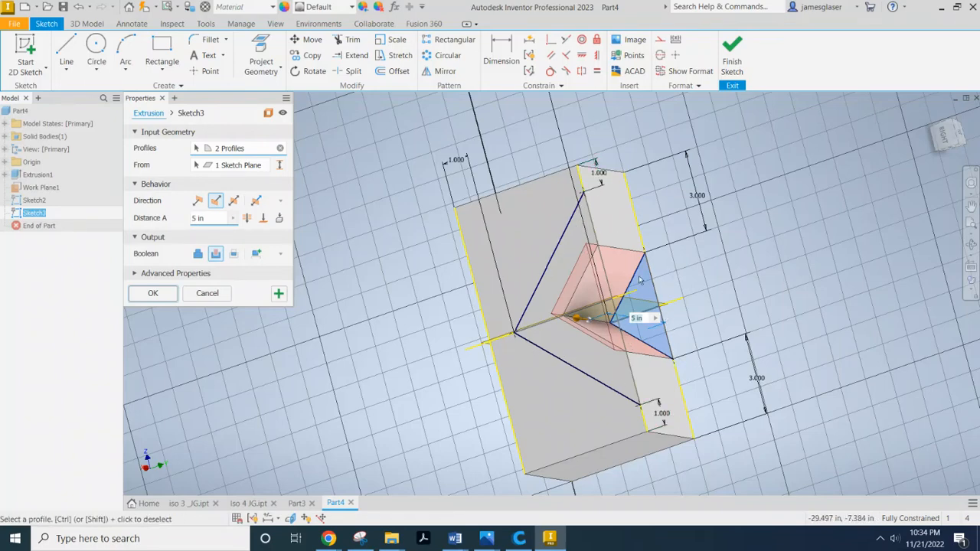
pyautogui.click(203, 295)
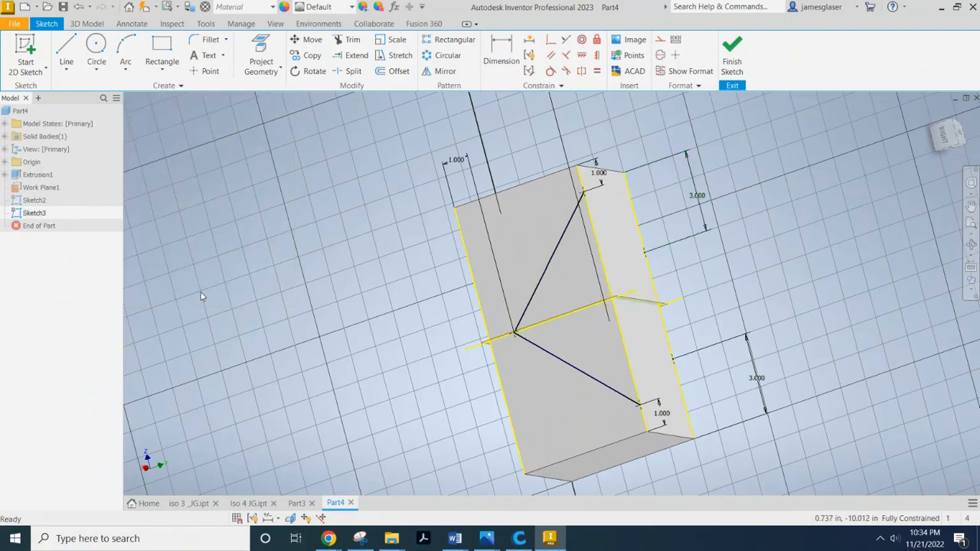
pyautogui.click(946, 134)
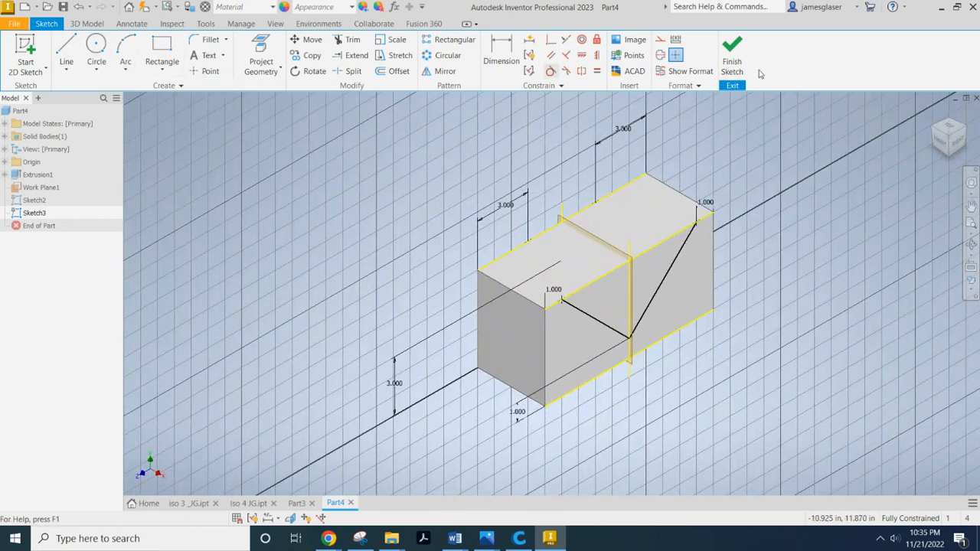
# Finish the sketch and cut through the block with a Loft from the larger V profile to the smaller V on the opposite face
pyautogui.click(732, 54)
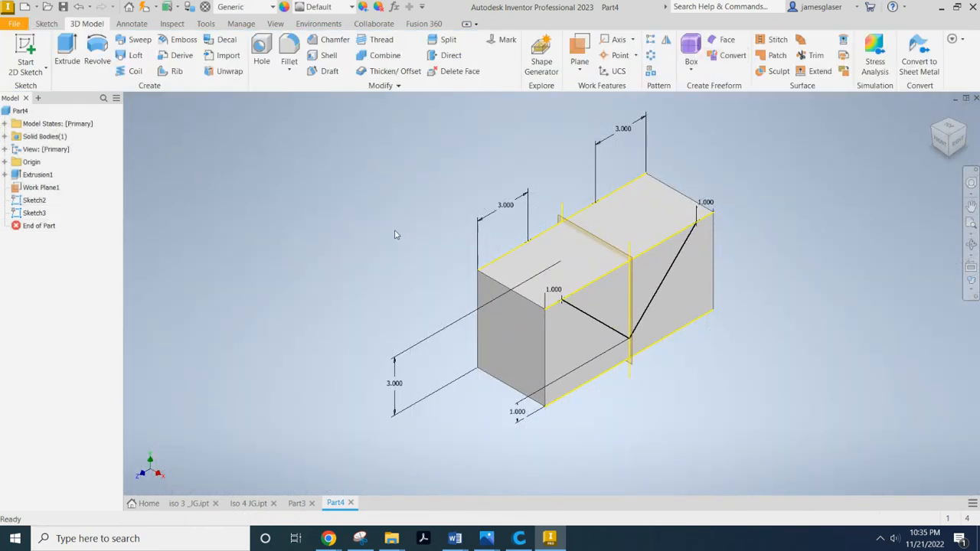
pyautogui.click(132, 56)
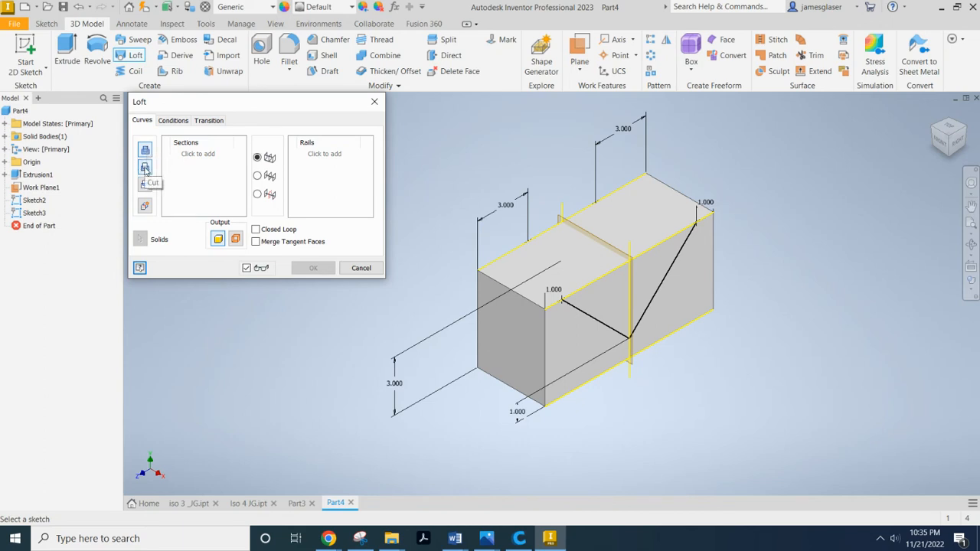
pyautogui.click(146, 169)
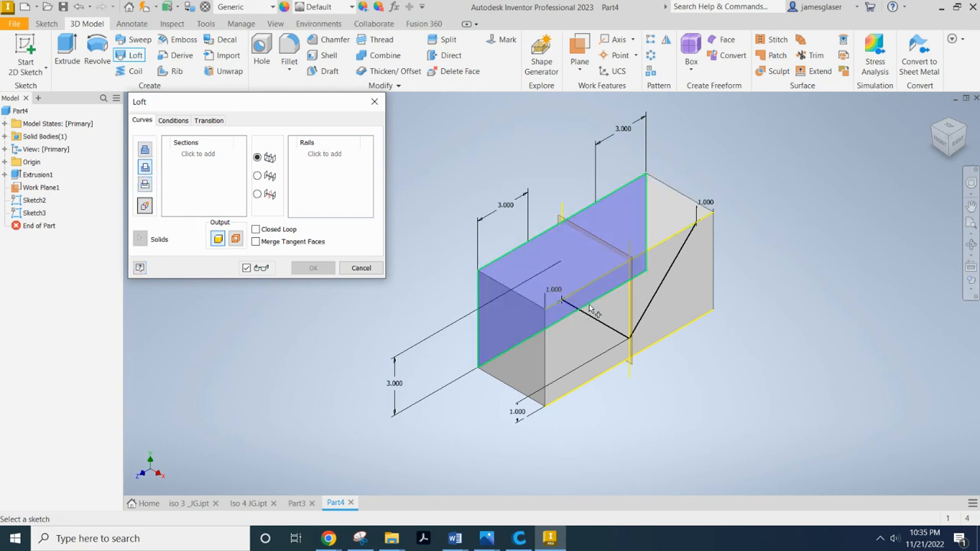
pyautogui.click(627, 296)
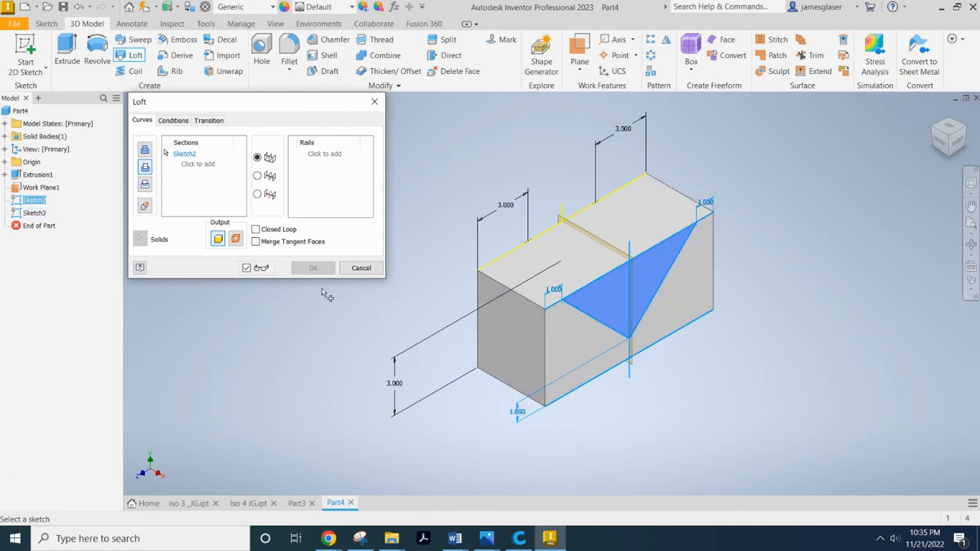
pyautogui.keyDown('shift'); pyautogui.moveTo(339, 338); pyautogui.dragTo(479, 314, button='middle'); pyautogui.keyUp('shift')
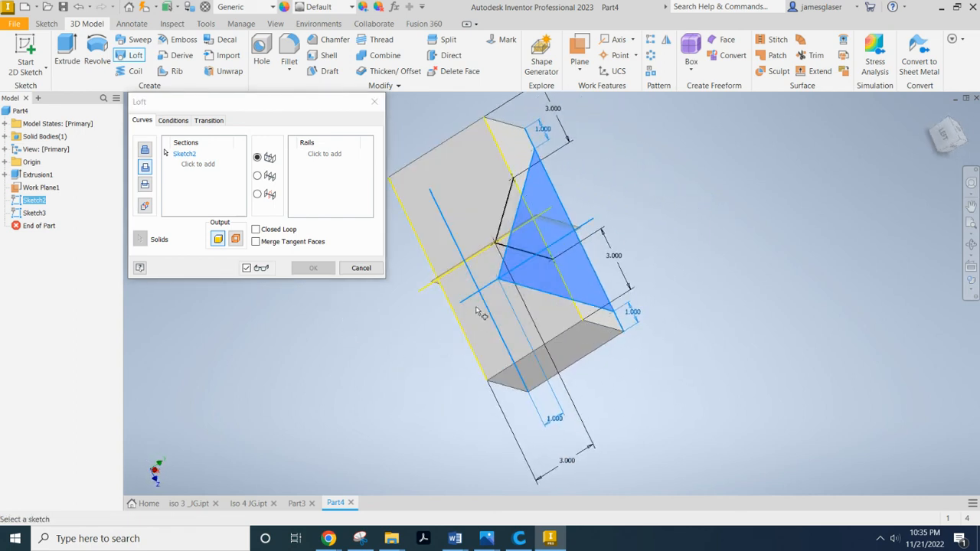
pyautogui.click(520, 226)
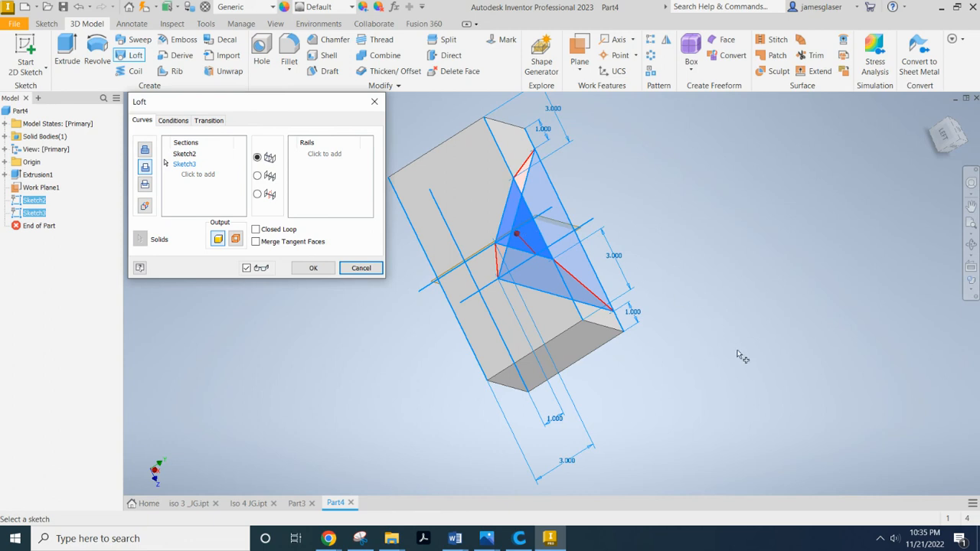
pyautogui.moveTo(749, 383)
pyautogui.keyDown('shift'); pyautogui.mouseDown(button='middle')
pyautogui.moveTo(768, 398)
pyautogui.moveTo(666, 367)
pyautogui.moveTo(542, 306)
pyautogui.moveTo(547, 372)
pyautogui.mouseUp(button='middle'); pyautogui.keyUp('shift')
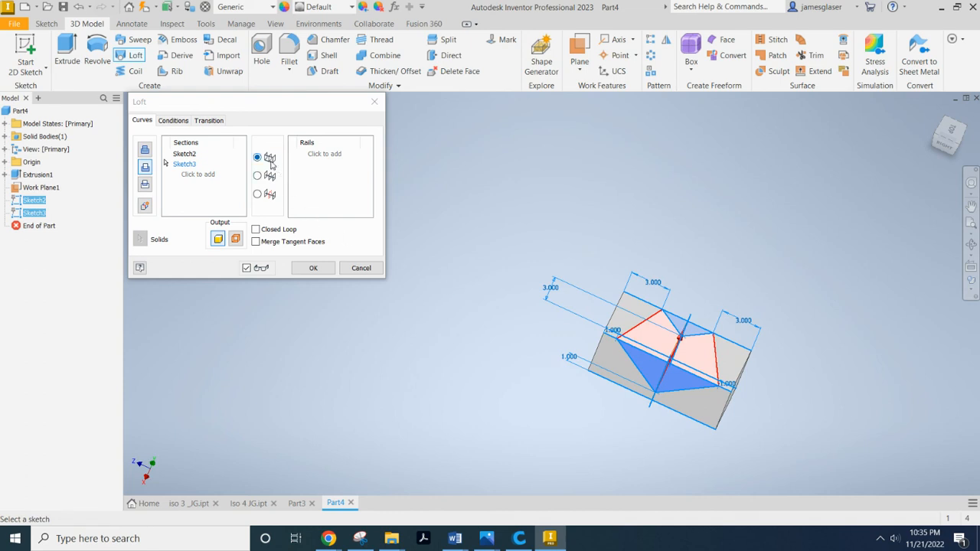
pyautogui.click(313, 268)
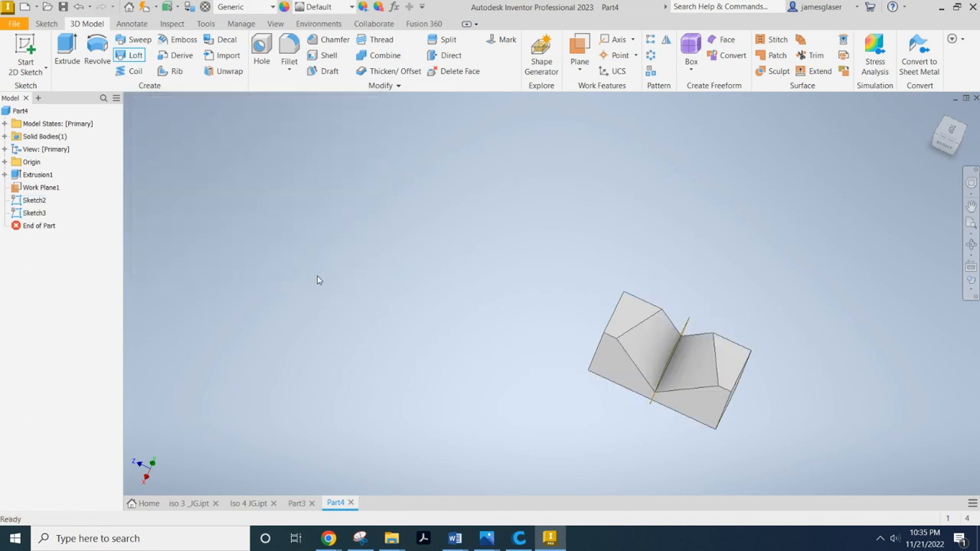
# Hide the midplane work plane that runs through the V cut
pyautogui.keyDown('shift'); pyautogui.moveTo(653, 234); pyautogui.dragTo(622, 222, button='middle'); pyautogui.keyUp('shift')
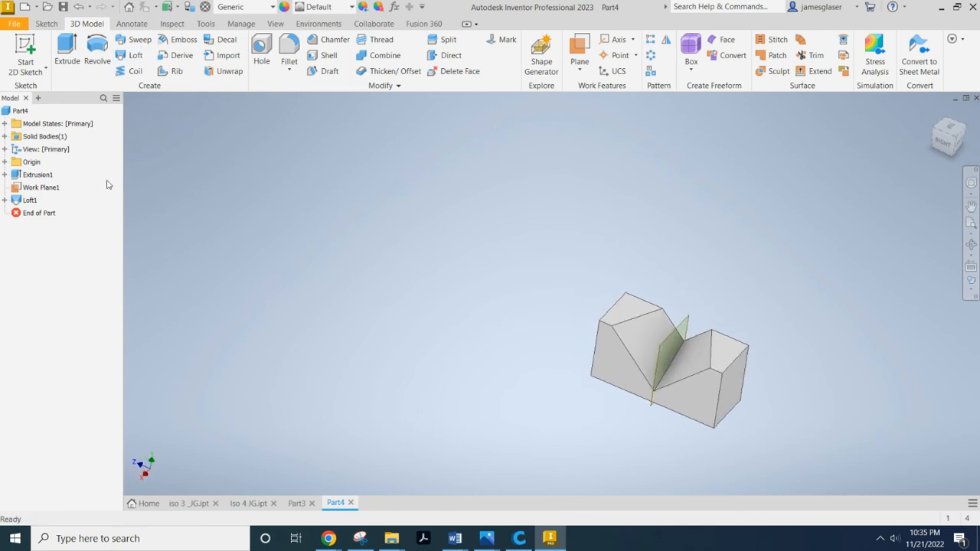
pyautogui.rightClick(34, 187)
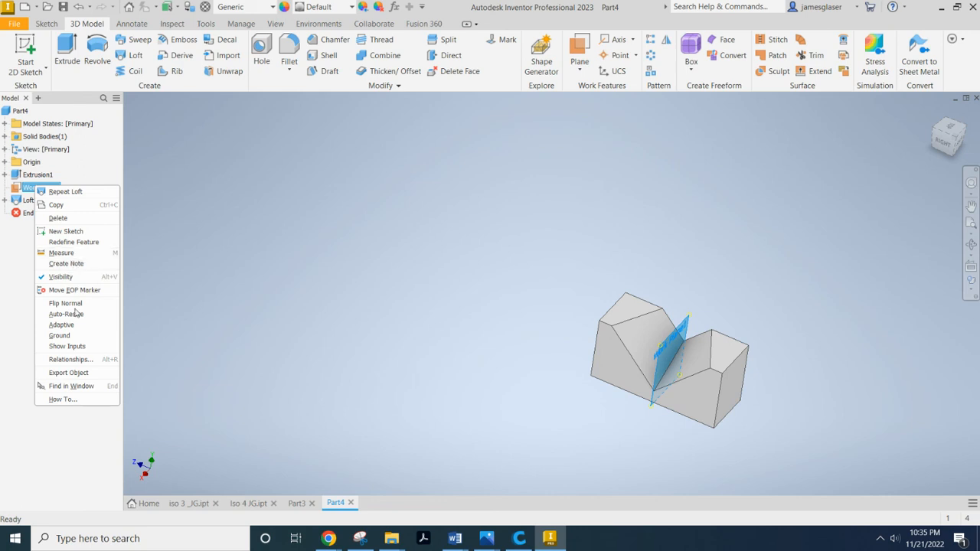
pyautogui.click(69, 276)
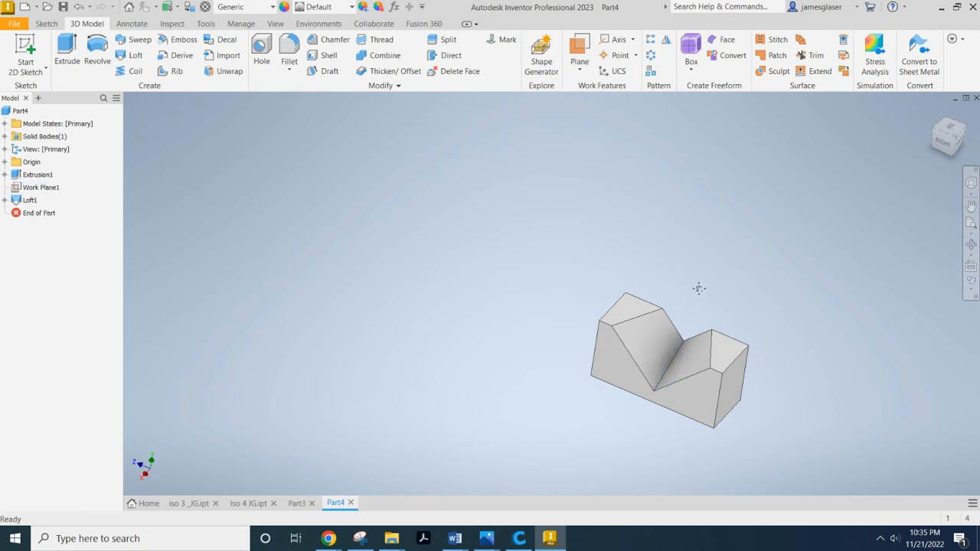
pyautogui.moveTo(698, 288); pyautogui.dragTo(457, 184, button='middle')
pyautogui.scroll(-3, 437, 258)
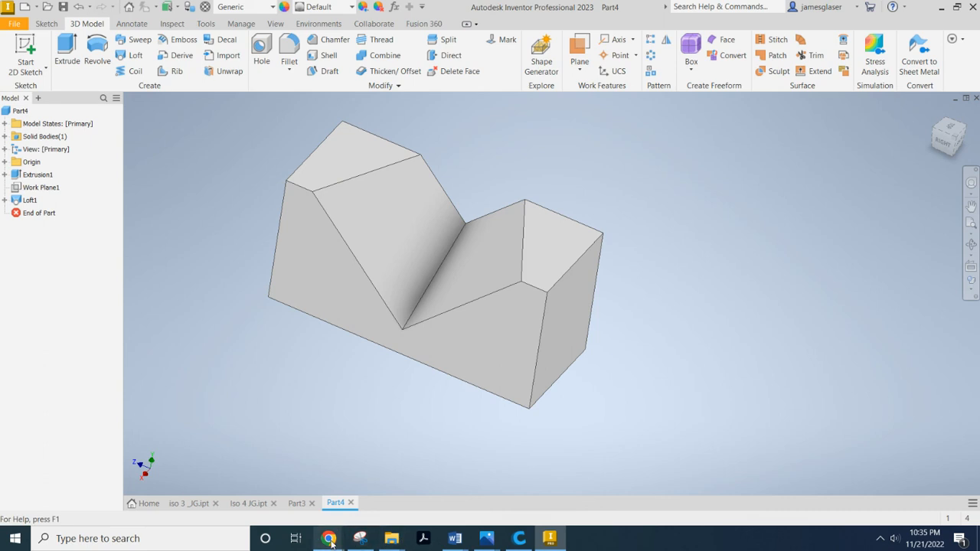
pyautogui.moveTo(331, 541)
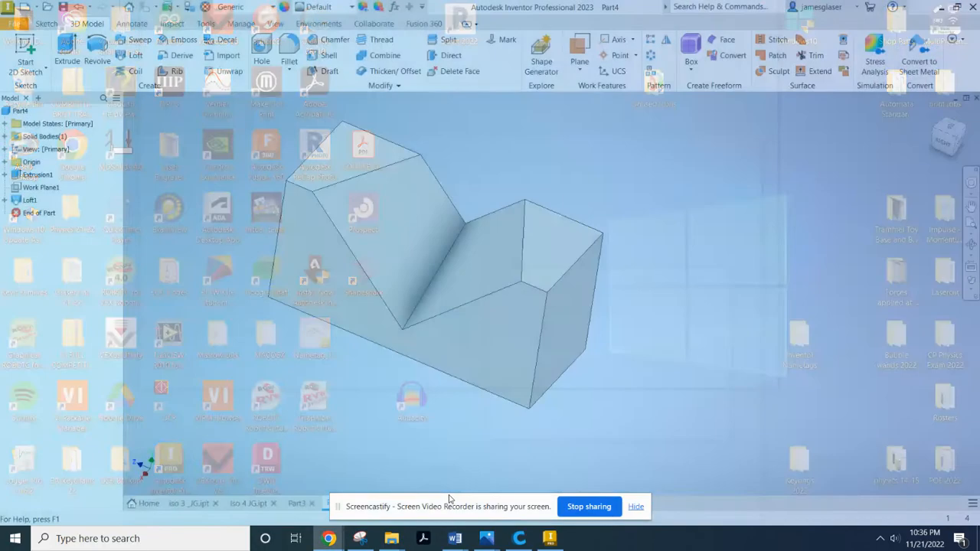
pyautogui.click(389, 482)
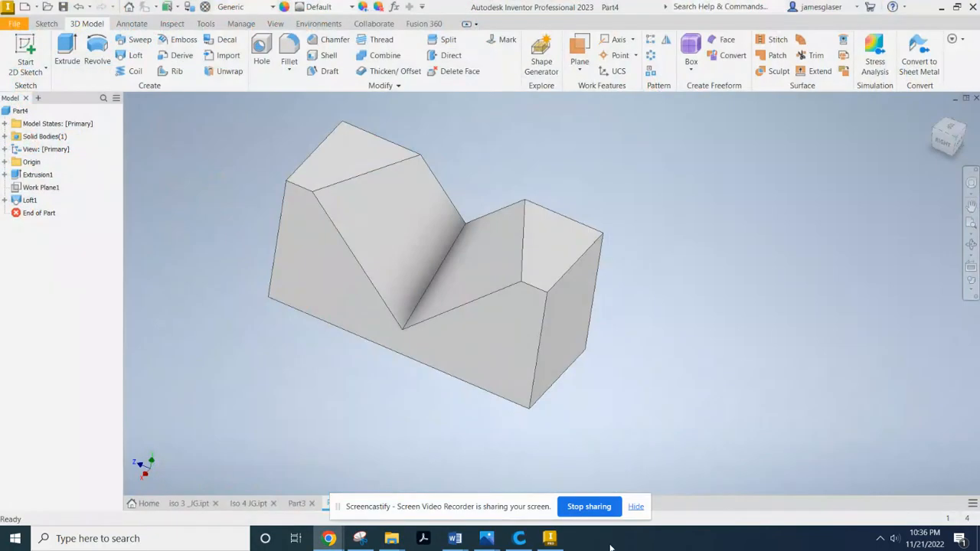